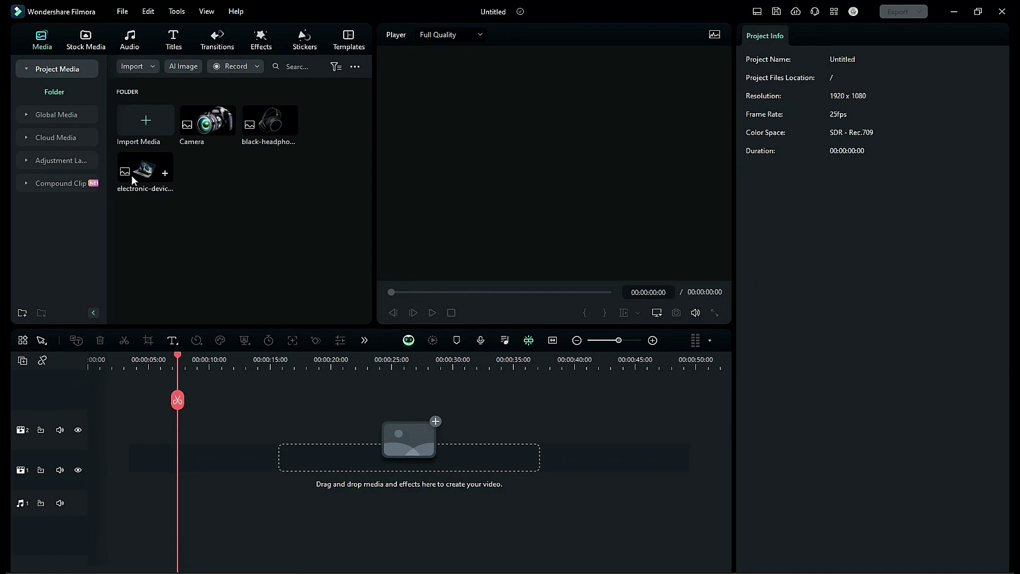
# Add the Sample Color Gradient 02 stock image to the first video track and fit the timeline to it.
pyautogui.click(71, 39)
pyautogui.moveTo(277, 125)
pyautogui.moveTo(268, 118); pyautogui.dragTo(192, 478)
pyautogui.click(552, 340)
# Overlay the Makeup Vlog Background Element 02 sticker on the gradient, trimmed to the gradient's 9-second length, with Lighten blending.
pyautogui.click(301, 46)
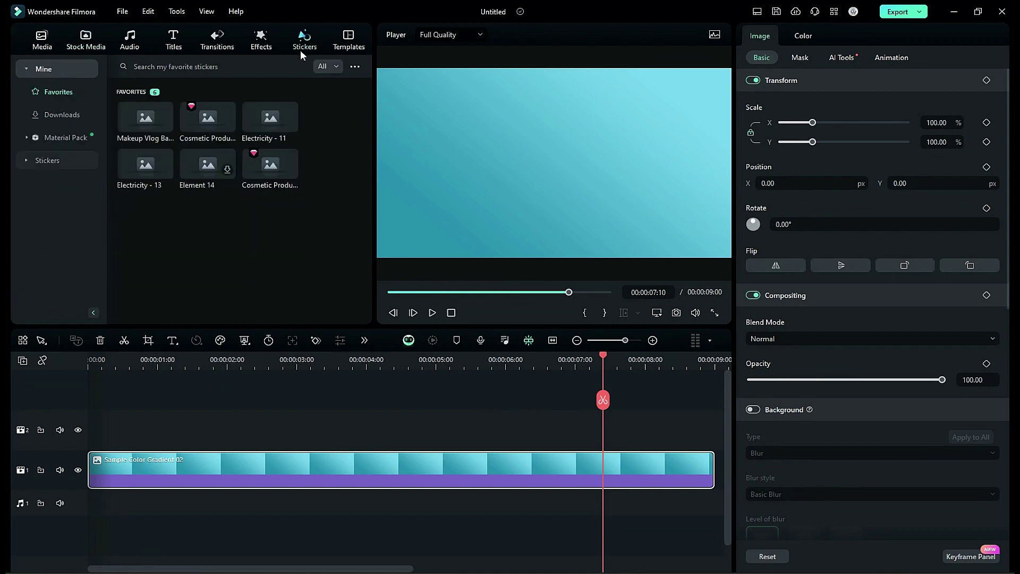
pyautogui.moveTo(139, 126); pyautogui.dragTo(84, 424)
pyautogui.hscroll(3, 528, 547)
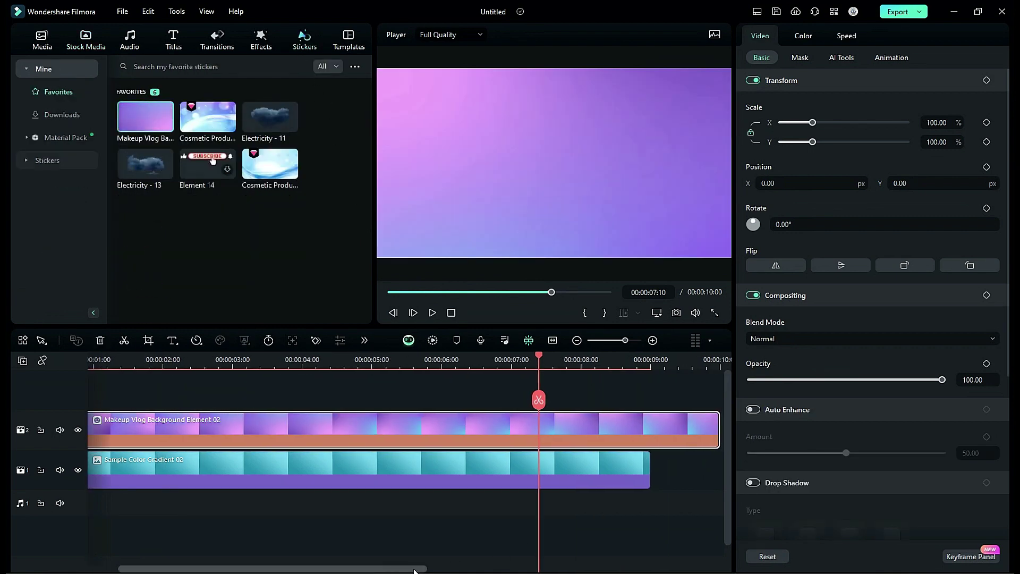
pyautogui.moveTo(683, 428); pyautogui.dragTo(615, 427)
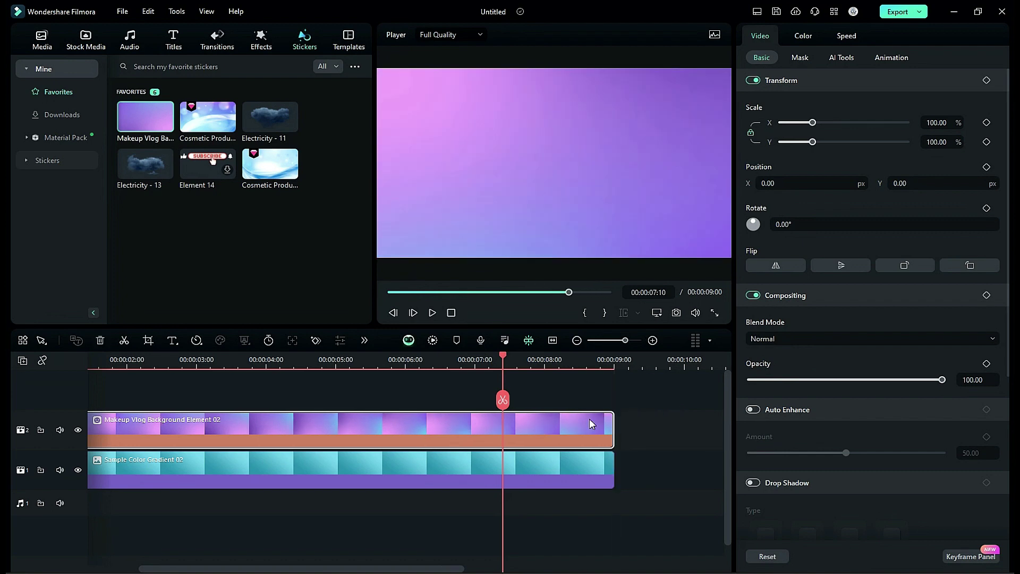
pyautogui.click(796, 340)
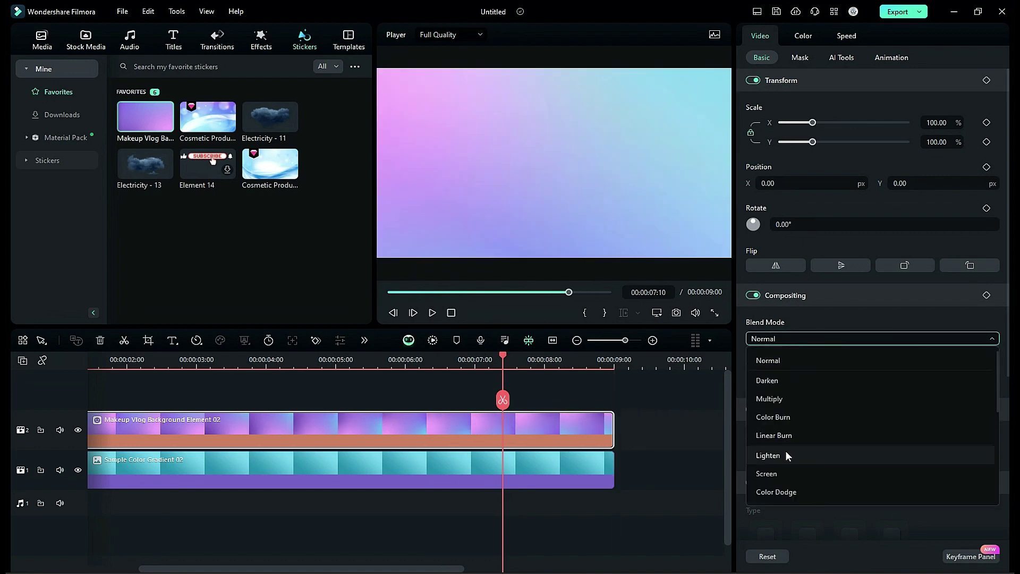
pyautogui.click(786, 456)
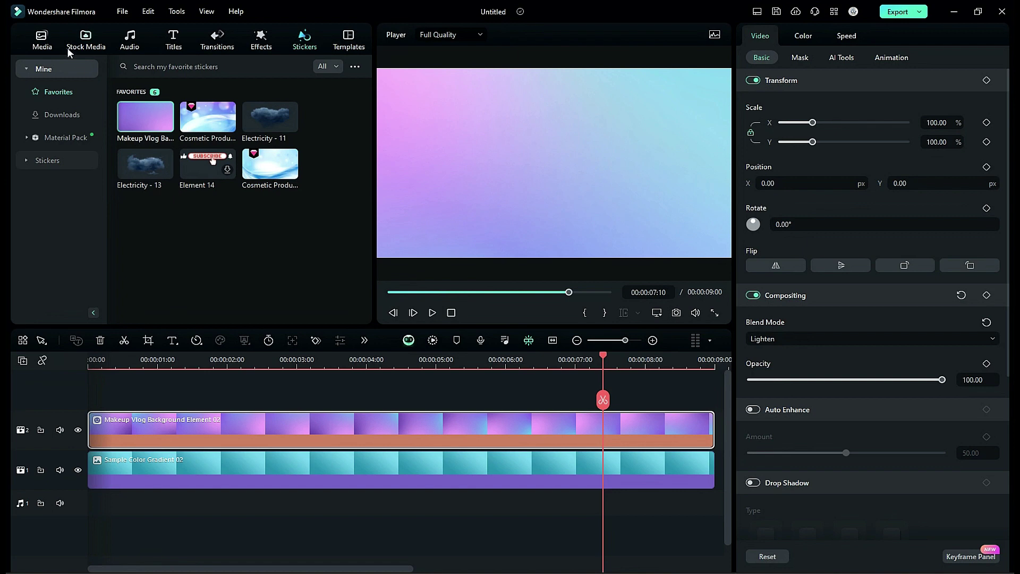
# Place the Camera image on the fourth video track from the timeline start and scale it to 25%.
pyautogui.click(53, 38)
pyautogui.moveTo(210, 113); pyautogui.dragTo(147, 404)
pyautogui.click(85, 359)
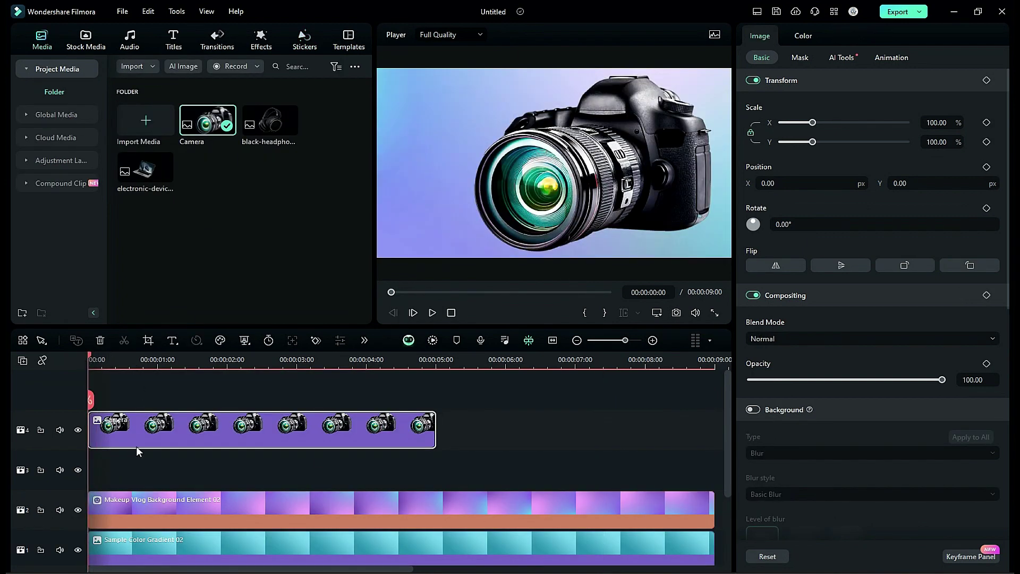
pyautogui.click(927, 142)
pyautogui.write('25')
pyautogui.press('Return')
# Position the camera image at X 719, Y -406 and set its opacity to 50.
pyautogui.click(765, 183)
pyautogui.write('719')
pyautogui.press('Tab')
pyautogui.write('-406')
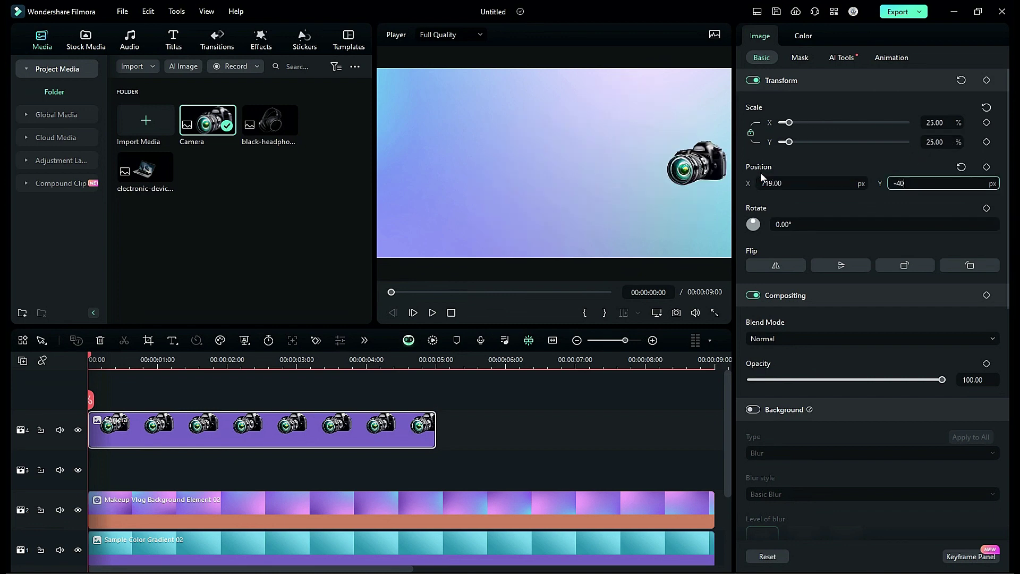
pyautogui.press('Return')
pyautogui.click(993, 381)
pyautogui.write('50')
pyautogui.press('Return')
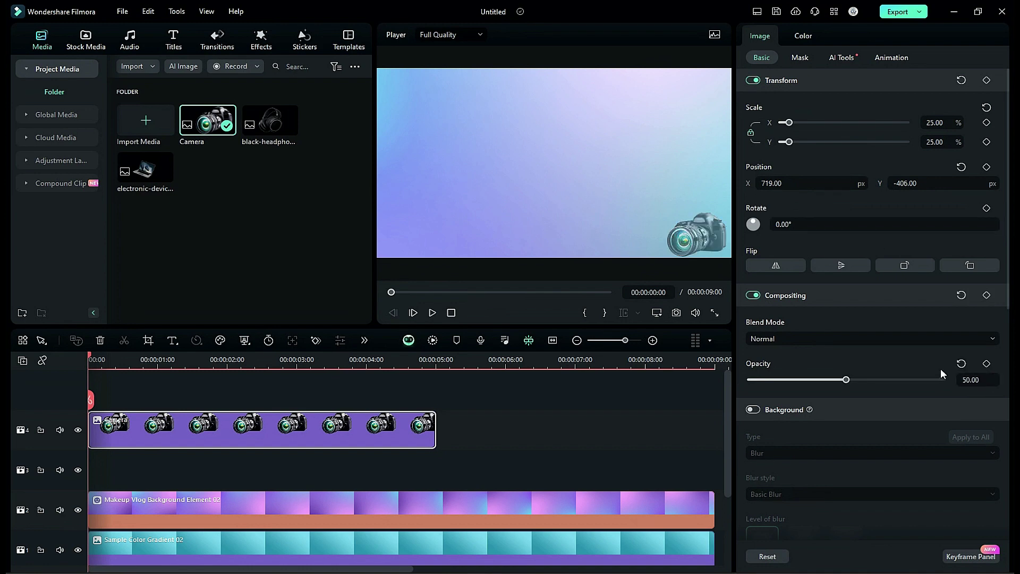
# Keyframe the camera's transform and opacity at the clip start, and reset its opacity to 100 at 00:00:00:17.
pyautogui.click(986, 80)
pyautogui.click(987, 364)
pyautogui.moveTo(89, 360); pyautogui.dragTo(136, 386)
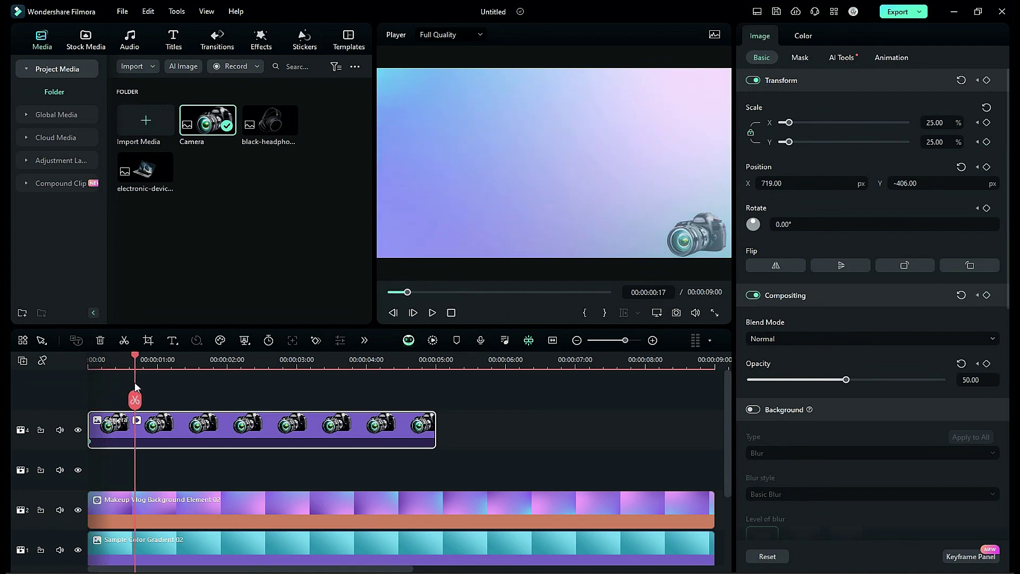
pyautogui.click(962, 365)
# At 00:00:00:24, set the camera's scale to 70%, its position to X 134, Y -57 and its rotation to -10°.
pyautogui.moveTo(131, 350); pyautogui.dragTo(155, 374)
pyautogui.click(934, 142)
pyautogui.write('70')
pyautogui.press('Return')
pyautogui.click(781, 184)
pyautogui.write('134')
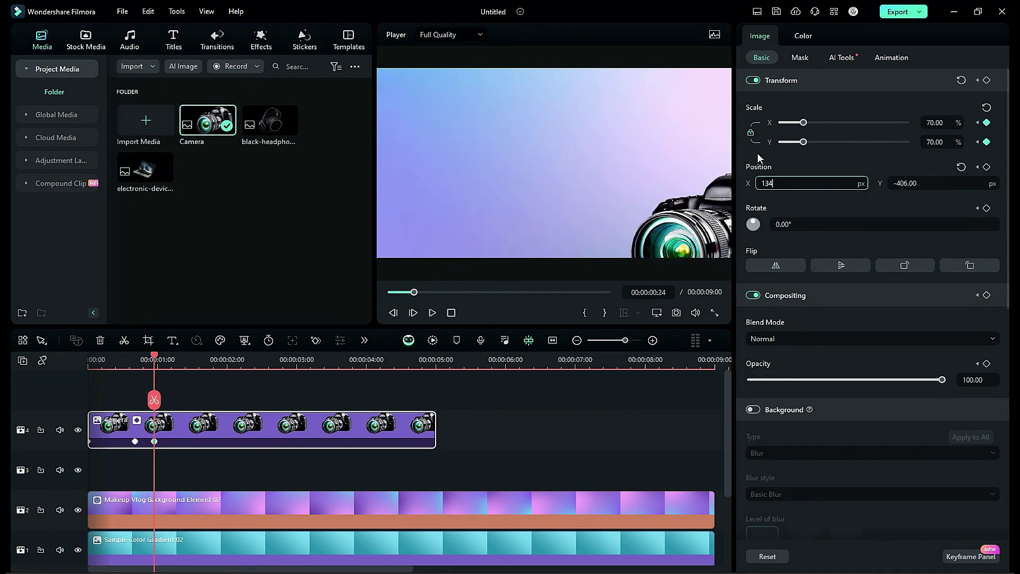
pyautogui.press('Tab')
pyautogui.write('-57')
pyautogui.press('Return')
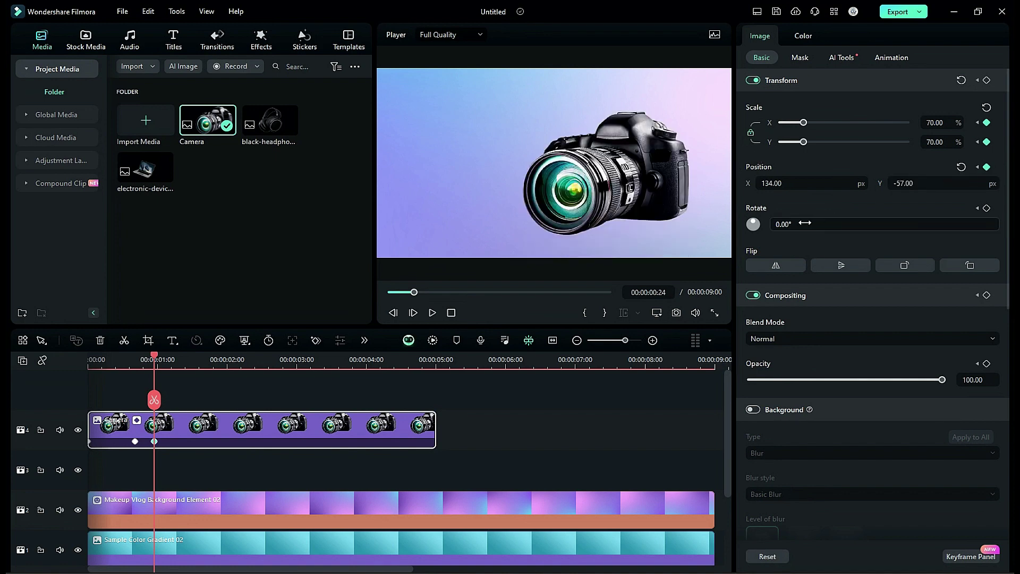
pyautogui.moveTo(809, 224); pyautogui.dragTo(791, 223)
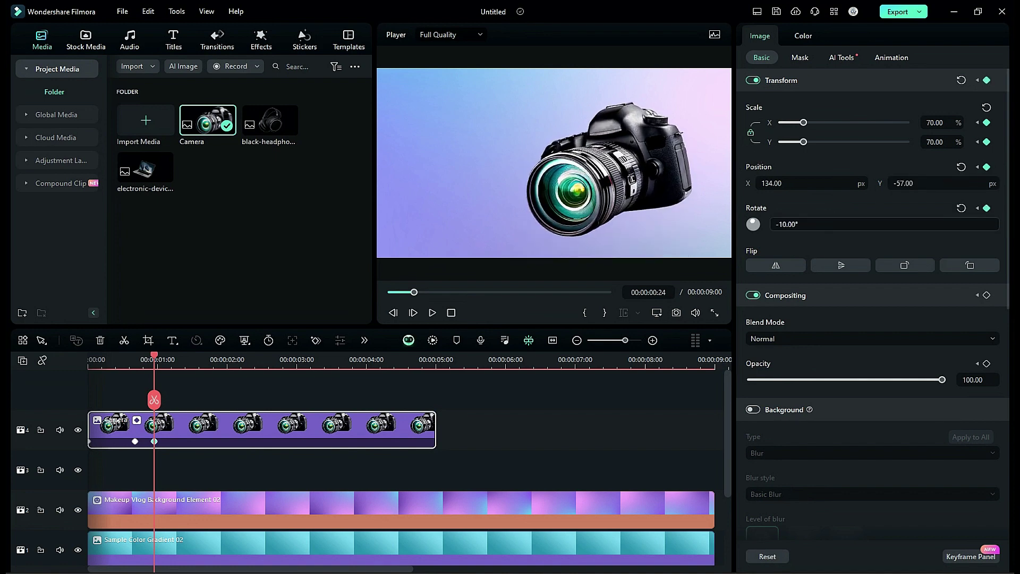
# Show the keyframe graph and apply easing to the camera's scale and position keyframes at 00:00:00:24.
pyautogui.click(970, 556)
pyautogui.moveTo(922, 109); pyautogui.dragTo(918, 196)
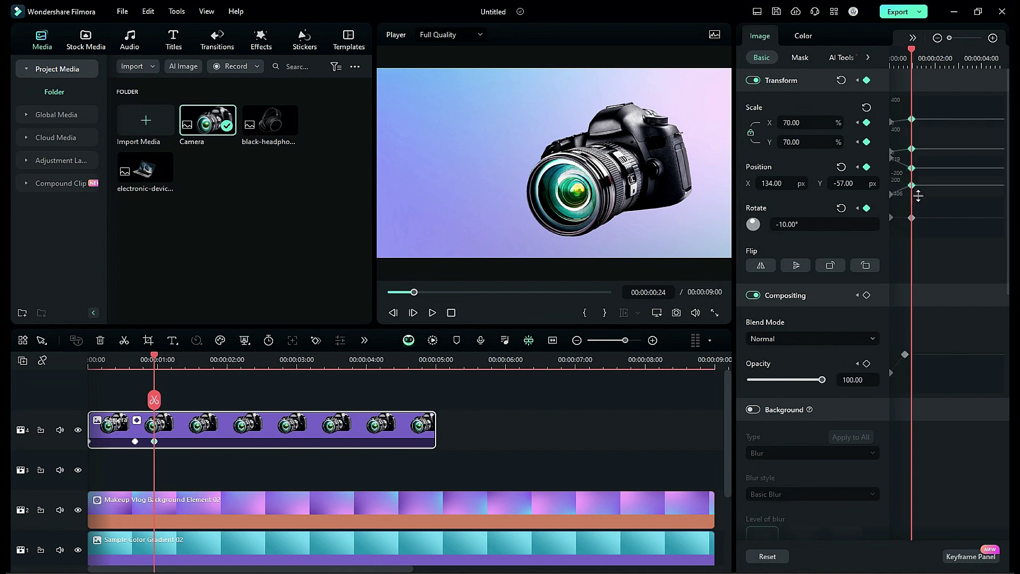
pyautogui.rightClick(919, 49)
pyautogui.click(949, 124)
# Apply easing to the camera's 100% opacity keyframe in the keyframe graph.
pyautogui.moveTo(917, 347); pyautogui.dragTo(897, 359)
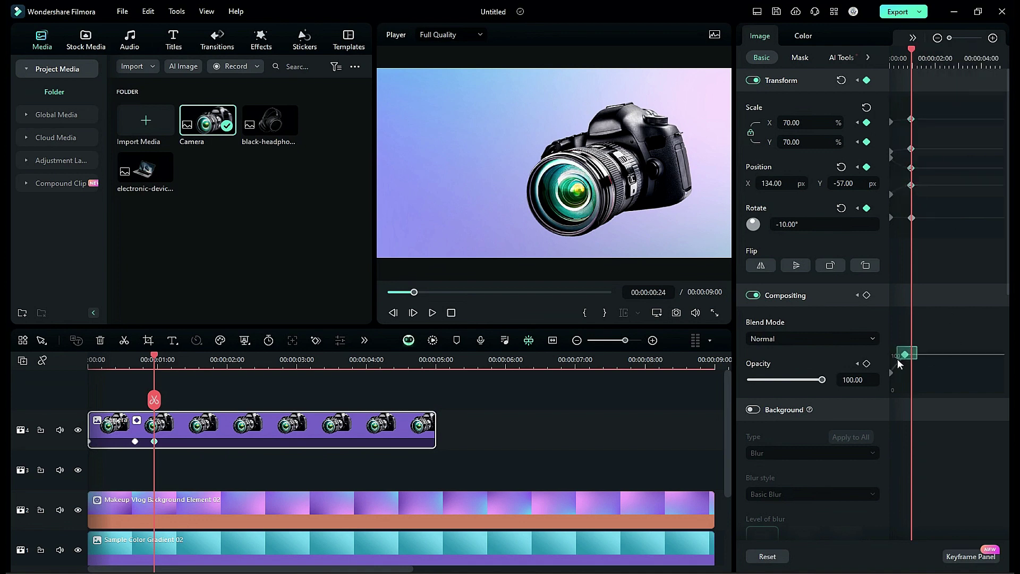
pyautogui.rightClick(919, 43)
pyautogui.click(941, 96)
# Ease the camera's rotation keyframe at 00:00:00:24 and extend the curve handle of its Y position keyframe toward the clip start.
pyautogui.click(968, 38)
pyautogui.click(967, 38)
pyautogui.rightClick(975, 218)
pyautogui.click(941, 97)
pyautogui.moveTo(975, 168); pyautogui.dragTo(923, 168)
pyautogui.hotkey('ctrl', 'z')
pyautogui.click(913, 57)
pyautogui.click(975, 185)
pyautogui.moveTo(932, 184); pyautogui.dragTo(921, 185)
pyautogui.moveTo(914, 50); pyautogui.dragTo(977, 81)
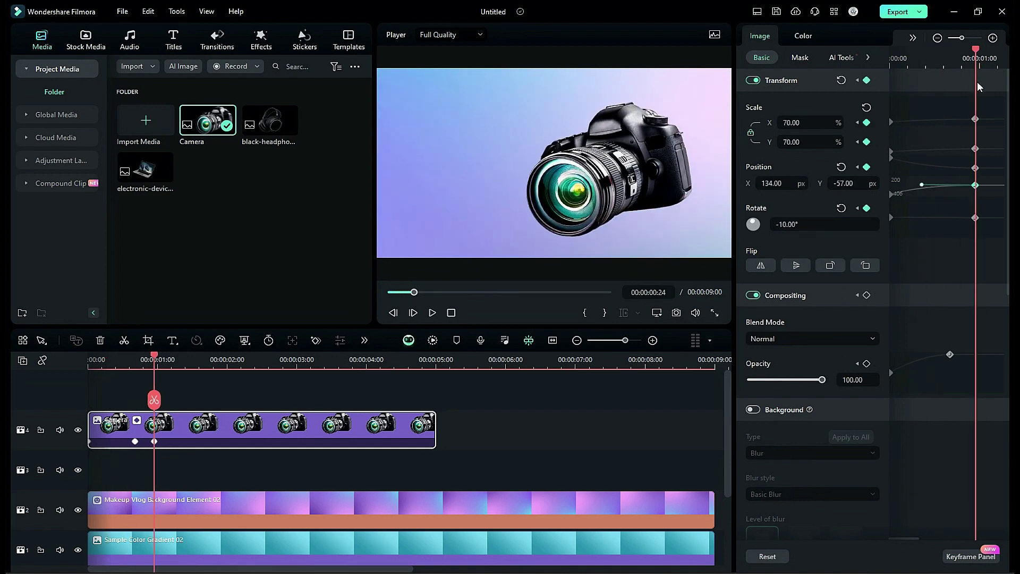
# Add scale, position, rotation and opacity keyframes to the camera at 00:00:03:24.
pyautogui.moveTo(189, 369); pyautogui.dragTo(364, 413)
pyautogui.click(866, 123)
pyautogui.click(866, 208)
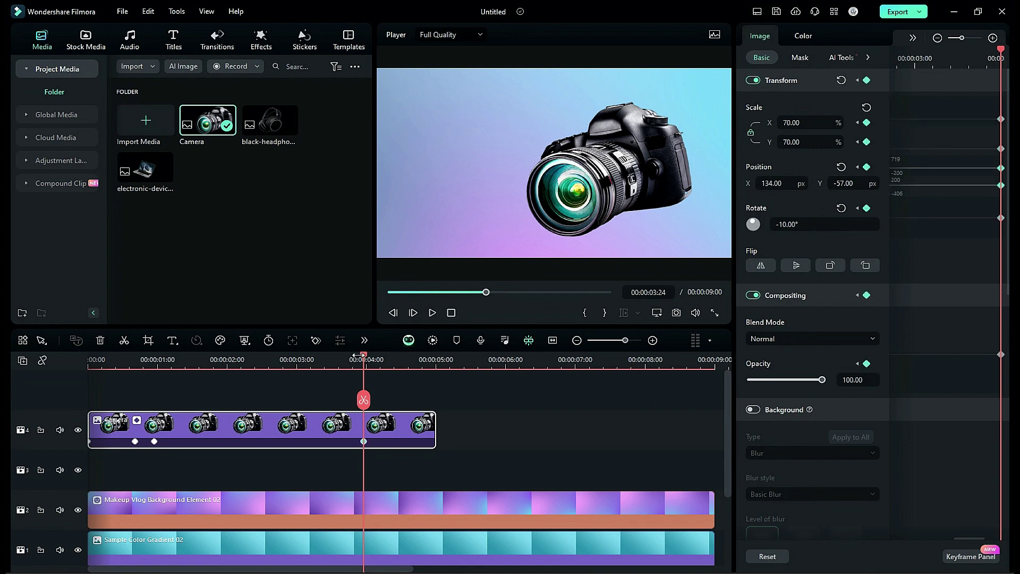
# At 00:00:04:15, set the camera's scale to 50% and its position to X -110, Y 323.
pyautogui.moveTo(365, 361); pyautogui.dragTo(407, 364)
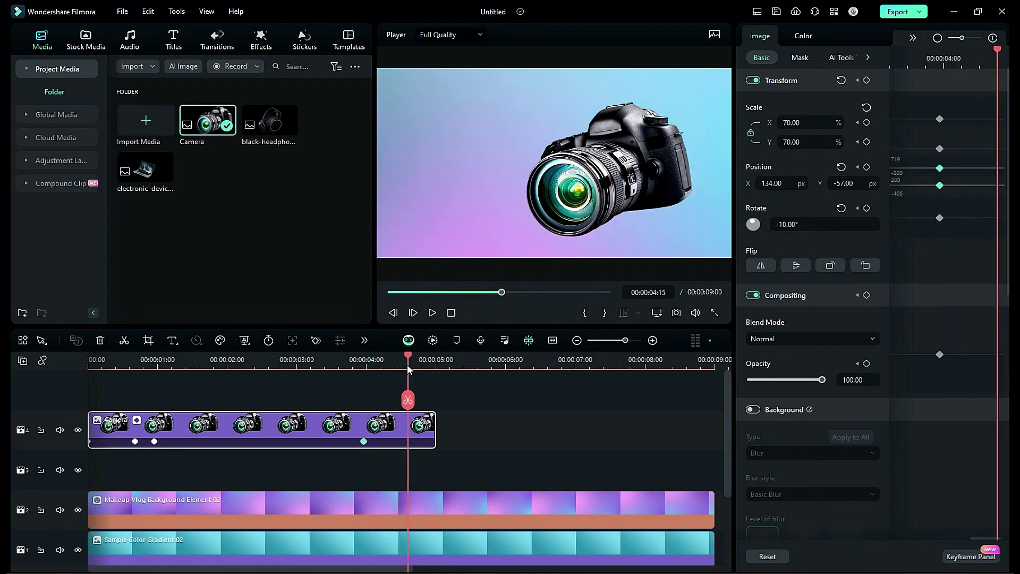
pyautogui.click(779, 141)
pyautogui.press('Return')
pyautogui.click(760, 182)
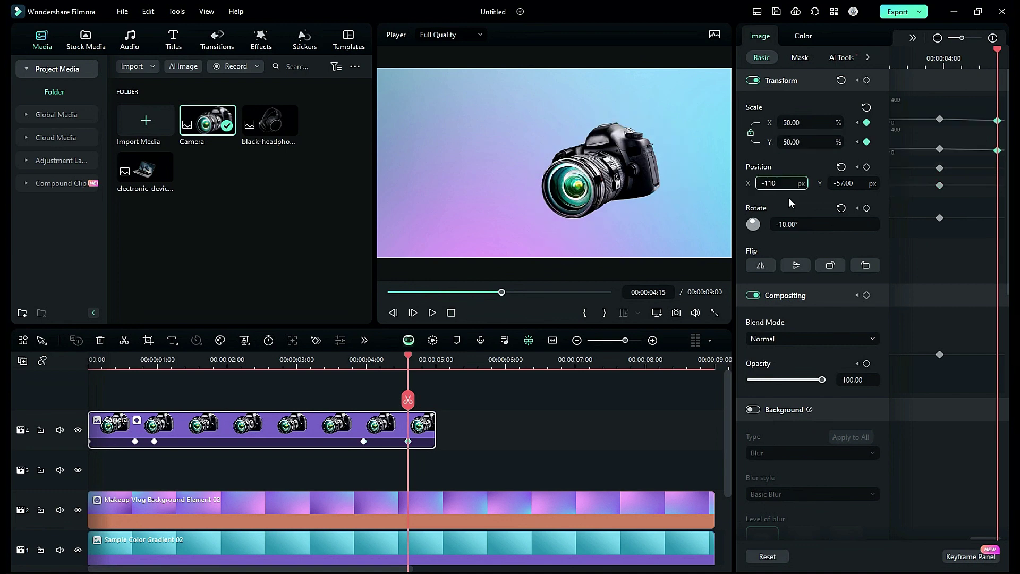
pyautogui.press('Return')
pyautogui.click(827, 183)
pyautogui.write('323')
pyautogui.press('Return')
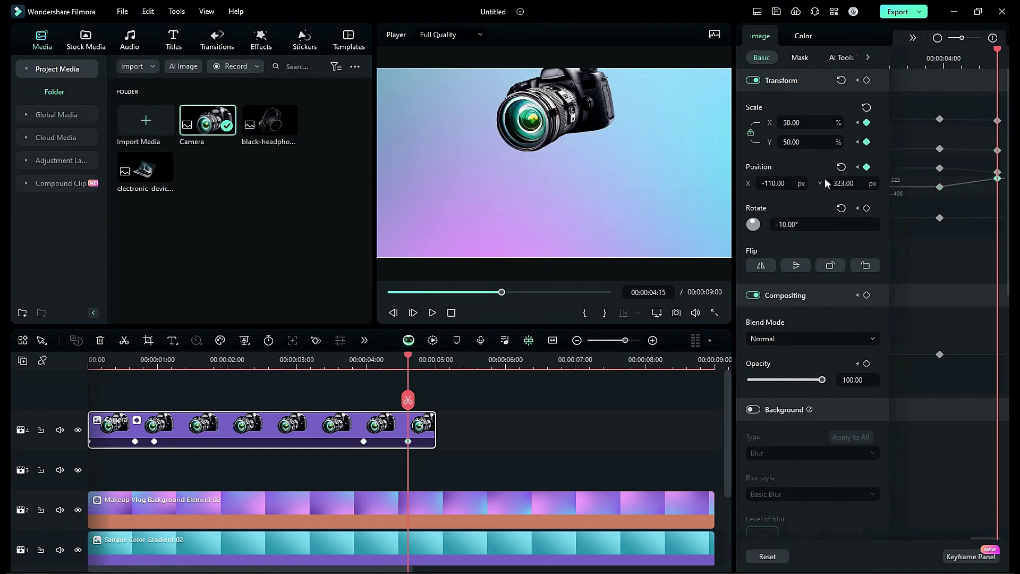
# Add an opacity keyframe just after 4 seconds and fade the camera's opacity to 0 at 00:00:04:24.
pyautogui.moveTo(374, 376); pyautogui.dragTo(434, 396)
pyautogui.click(865, 363)
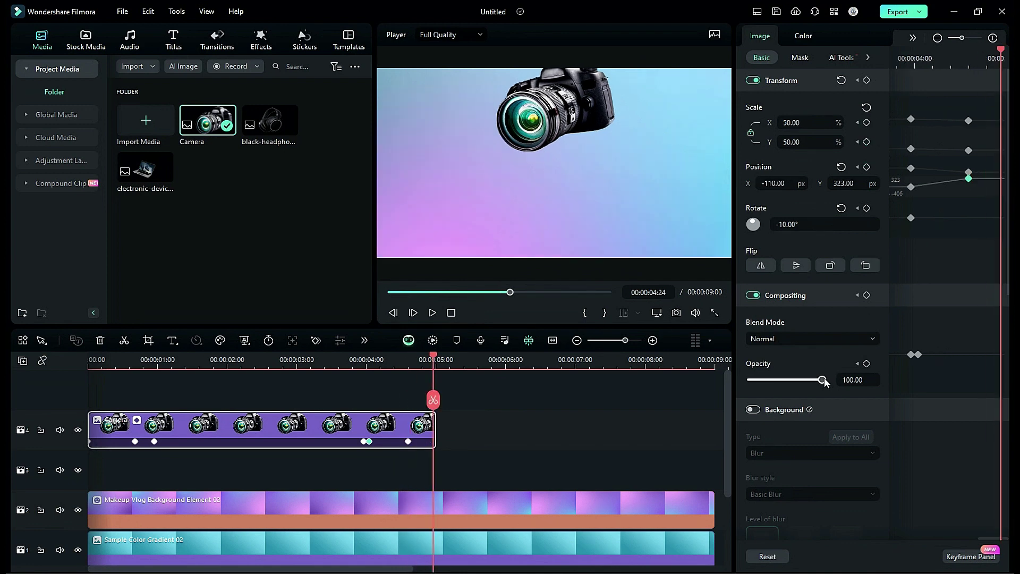
pyautogui.moveTo(823, 379); pyautogui.dragTo(747, 380)
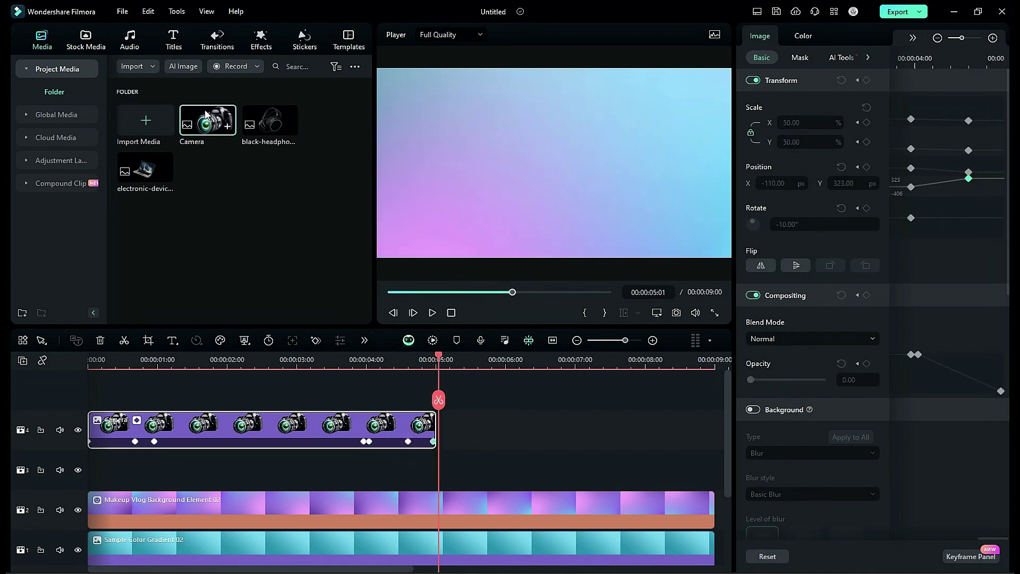
# Add a Default Title on a new track above the camera, starting at 00:00:00:06.
pyautogui.click(174, 40)
pyautogui.moveTo(145, 215); pyautogui.dragTo(154, 418)
pyautogui.click(99, 362)
pyautogui.click(104, 371)
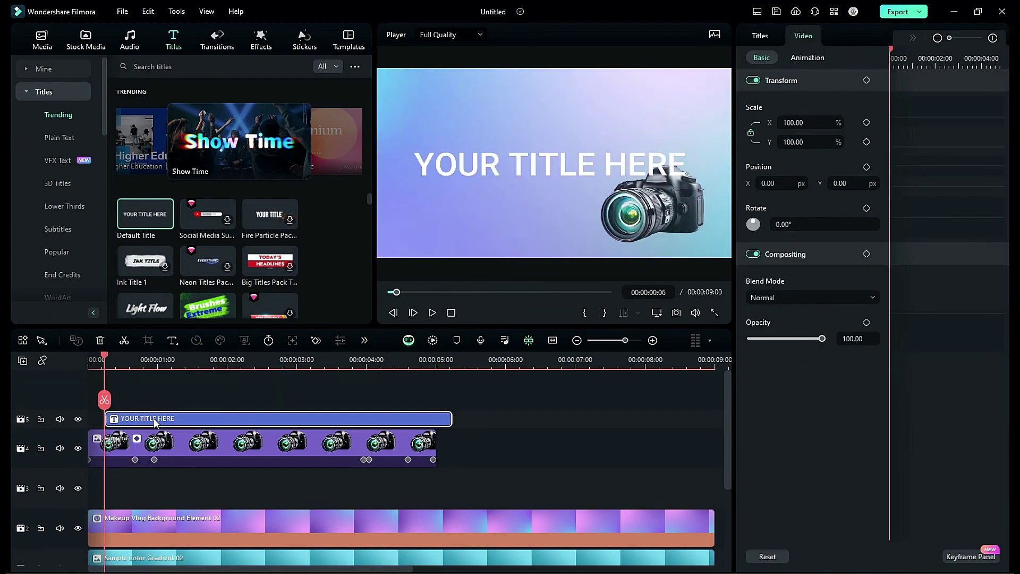
# Set the title's font to Montserrat and its text to "4K Camera".
pyautogui.click(760, 39)
pyautogui.click(779, 156)
pyautogui.tripleClick(779, 156)
pyautogui.write('montse')
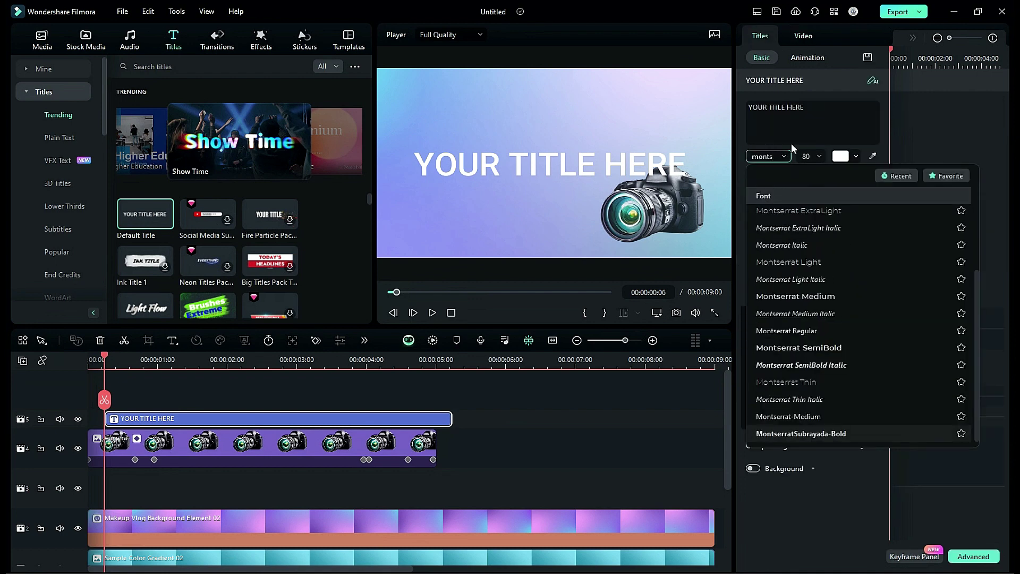
pyautogui.scroll(1, 808, 255)
pyautogui.click(807, 255)
pyautogui.tripleClick(765, 114)
pyautogui.write('4K Camera')
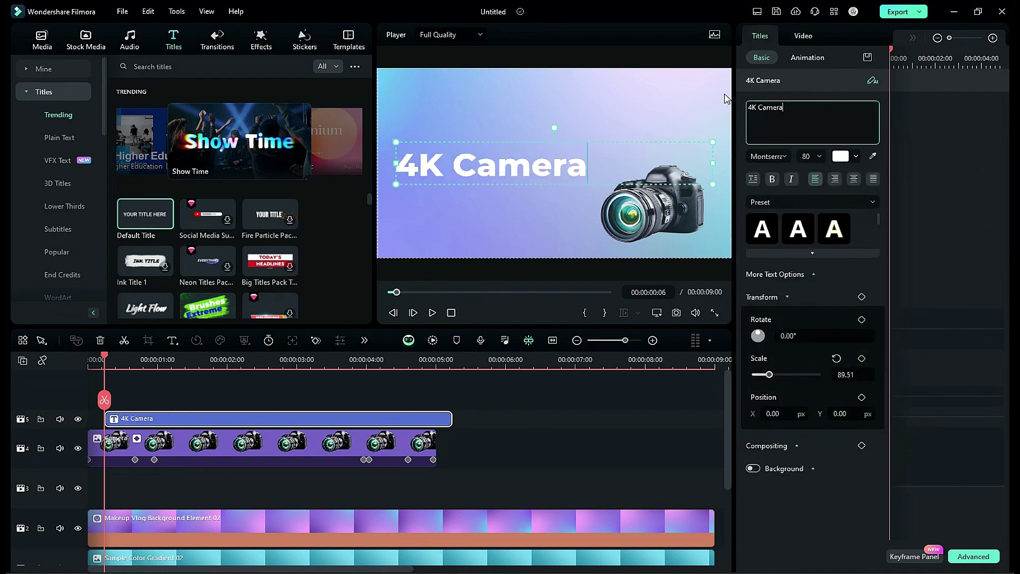
# Scale the "4K Camera" title to 48% and position it at X -500, Y 29.
pyautogui.click(802, 35)
pyautogui.click(783, 182)
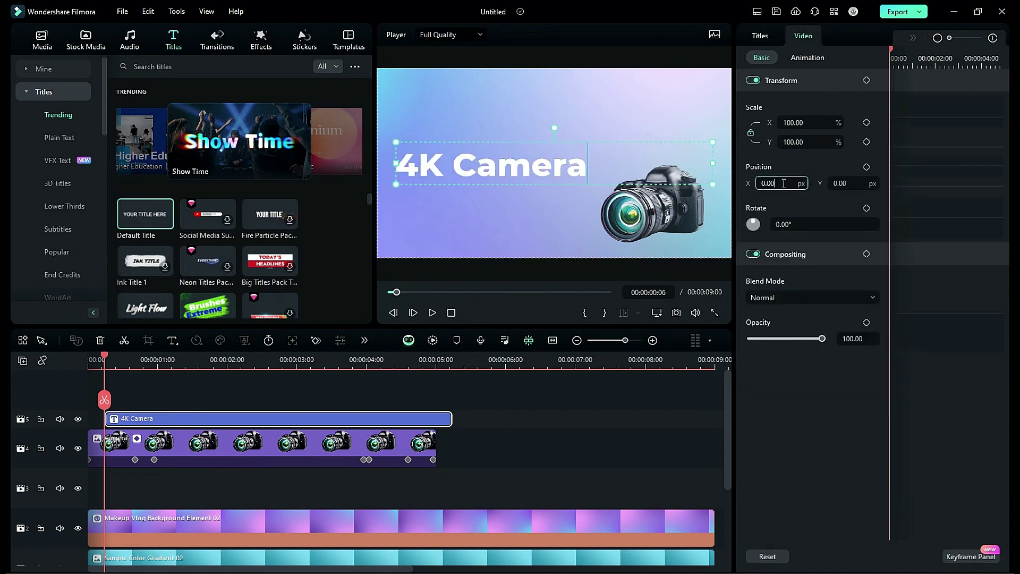
pyautogui.write('-500')
pyautogui.click(747, 174)
pyautogui.moveTo(795, 133); pyautogui.dragTo(783, 120)
pyautogui.moveTo(824, 184); pyautogui.dragTo(829, 183)
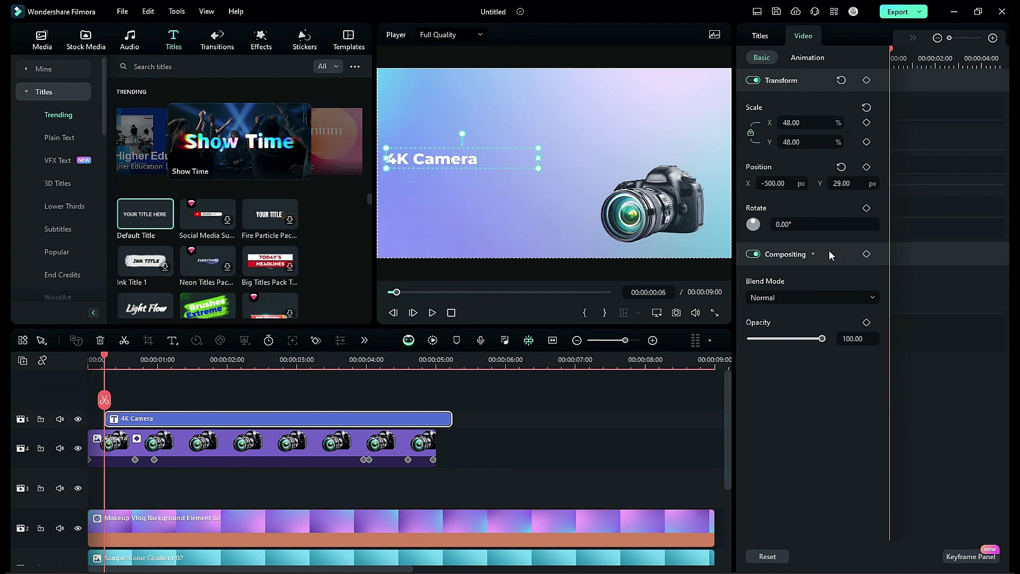
# Keyframe the title's transform and 0 opacity at 00:00:00:06, and set its Y position to 130 at 00:00:00:23.
pyautogui.click(866, 80)
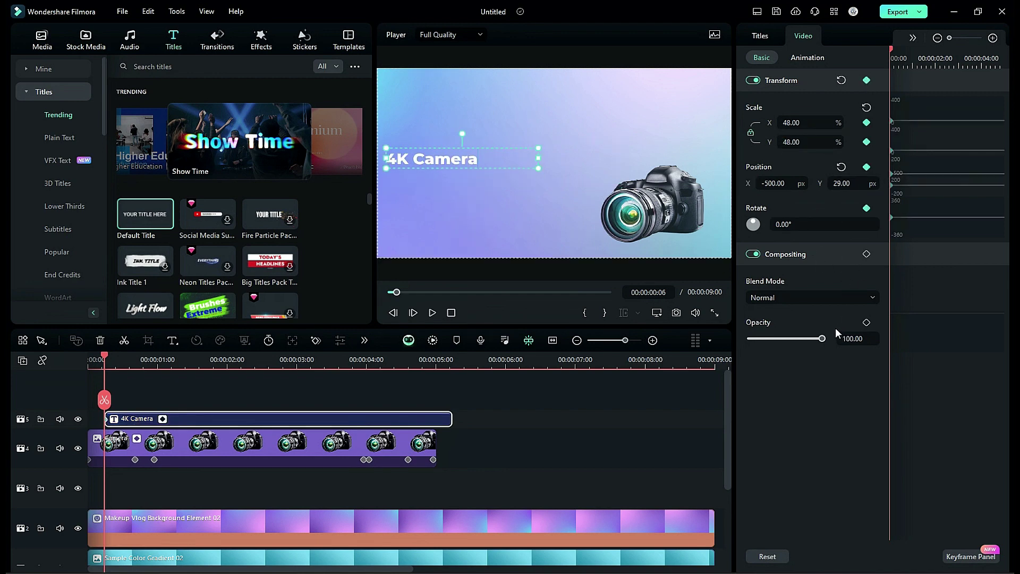
pyautogui.moveTo(822, 338); pyautogui.dragTo(731, 343)
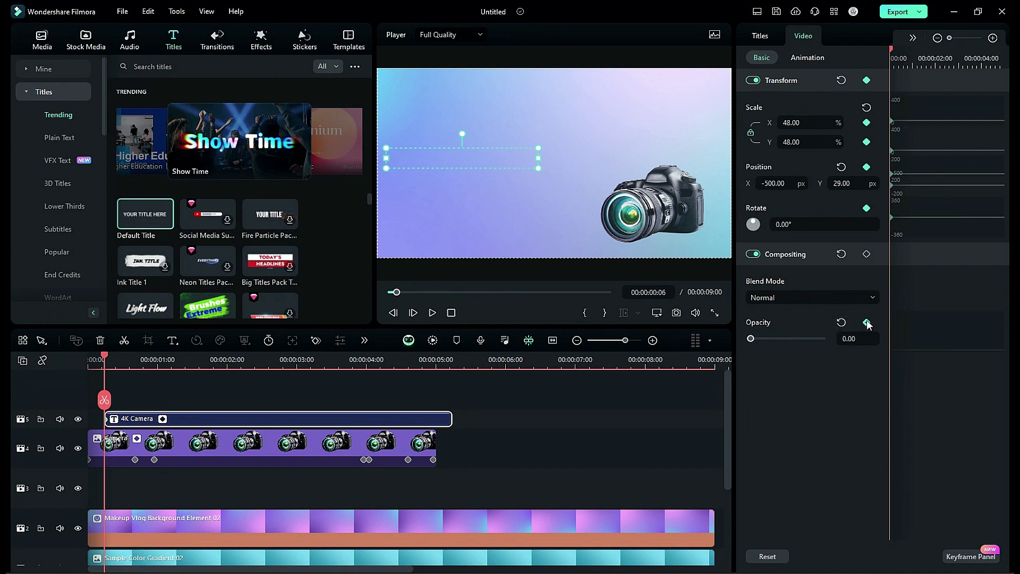
pyautogui.moveTo(102, 367); pyautogui.dragTo(151, 400)
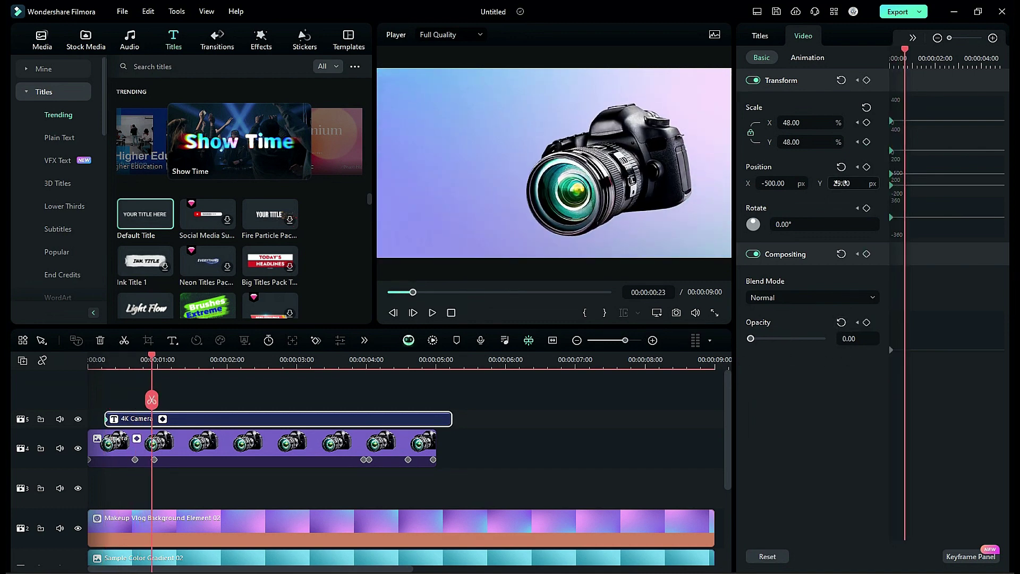
pyautogui.doubleClick(844, 183)
pyautogui.write('130')
pyautogui.press('Return')
# Raise the title's opacity to 100 at 00:00:00:20 and apply easing to its opacity keyframes.
pyautogui.moveTo(153, 365); pyautogui.dragTo(143, 365)
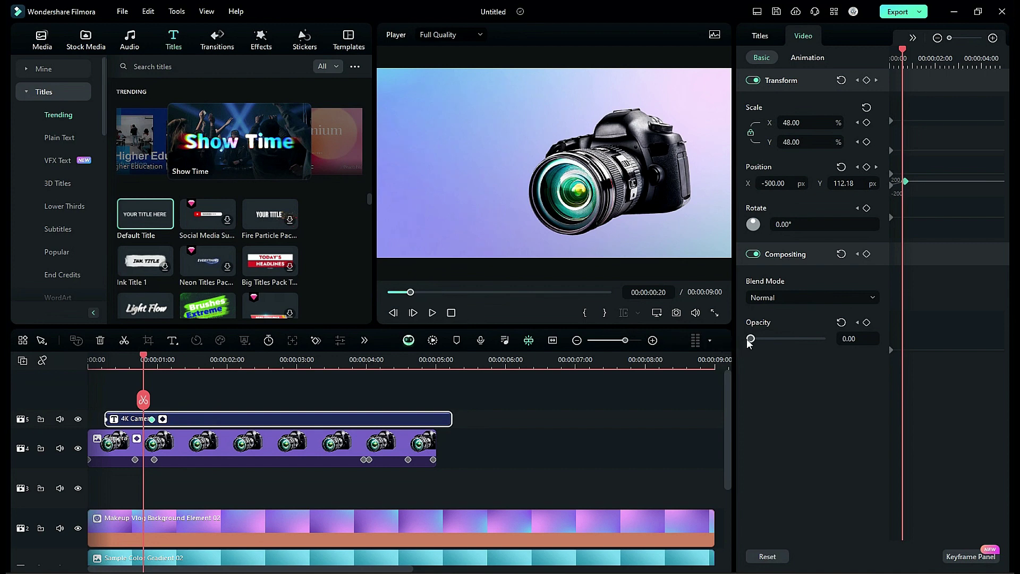
pyautogui.moveTo(749, 340); pyautogui.dragTo(849, 345)
pyautogui.moveTo(943, 330); pyautogui.dragTo(887, 302)
pyautogui.click(913, 39)
pyautogui.click(941, 109)
# Apply easing to the title's Y position keyframes.
pyautogui.moveTo(925, 193); pyautogui.dragTo(893, 170)
pyautogui.click(912, 39)
pyautogui.click(940, 96)
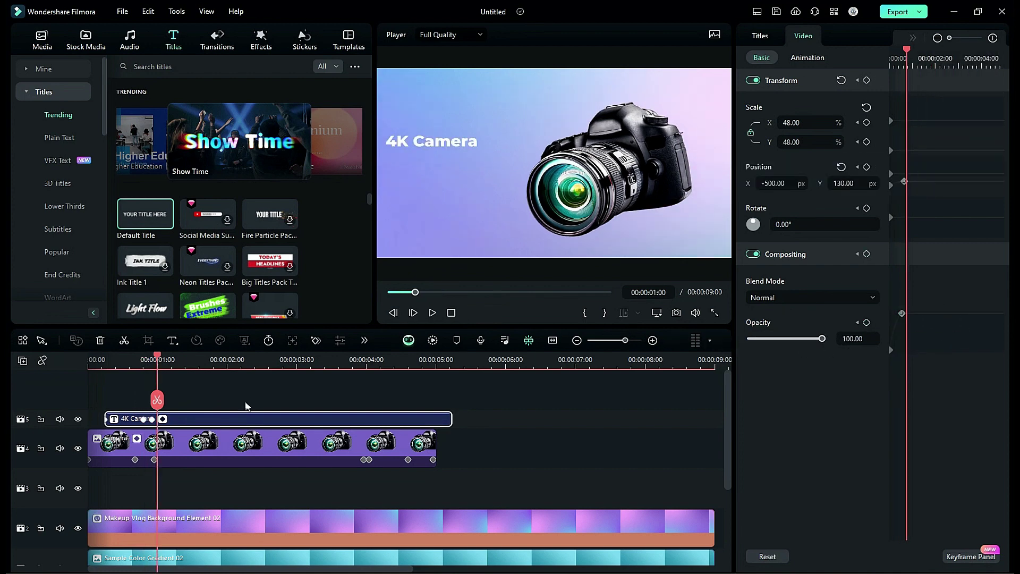
pyautogui.click(246, 404)
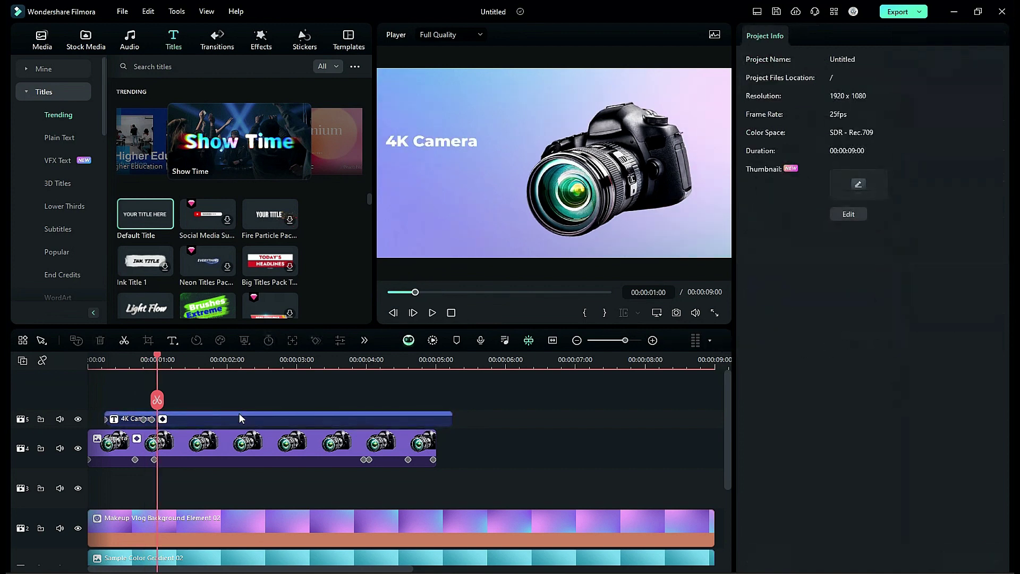
# Duplicate the "4K Camera" title onto a track above and start the copy at 00:00:00:14.
pyautogui.moveTo(239, 416); pyautogui.dragTo(239, 392)
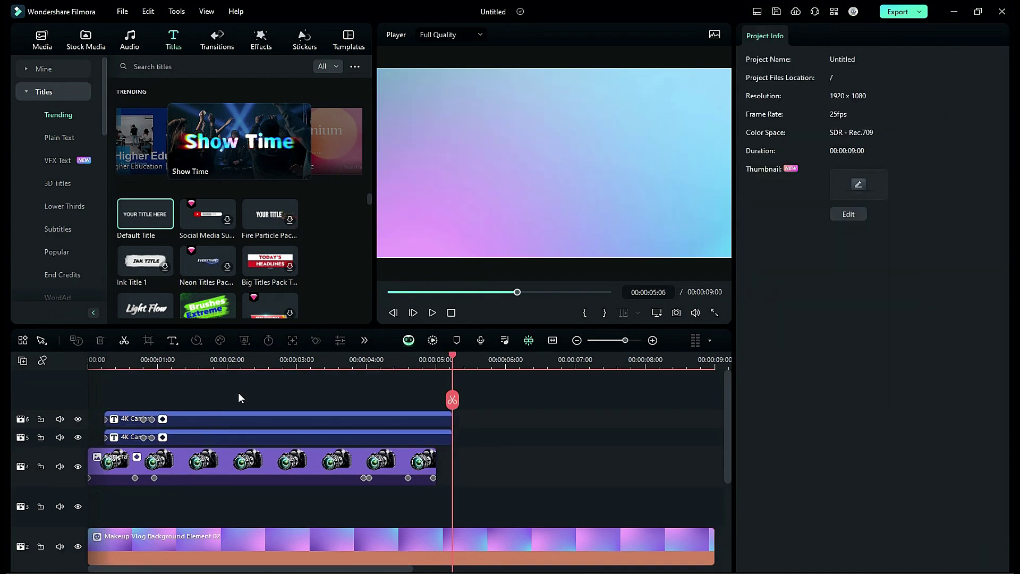
pyautogui.click(110, 364)
pyautogui.moveTo(117, 368); pyautogui.dragTo(128, 362)
pyautogui.moveTo(171, 418); pyautogui.dragTo(194, 418)
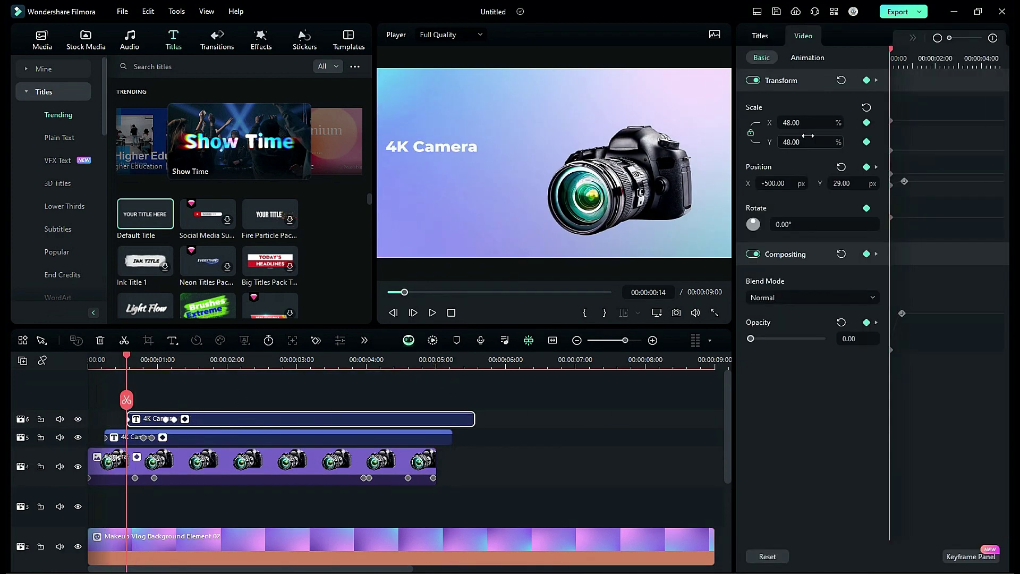
# Scale the duplicated title to 35% at its first keyframe.
pyautogui.click(775, 142)
pyautogui.write('35')
pyautogui.press('Return')
pyautogui.moveTo(127, 360); pyautogui.dragTo(207, 370)
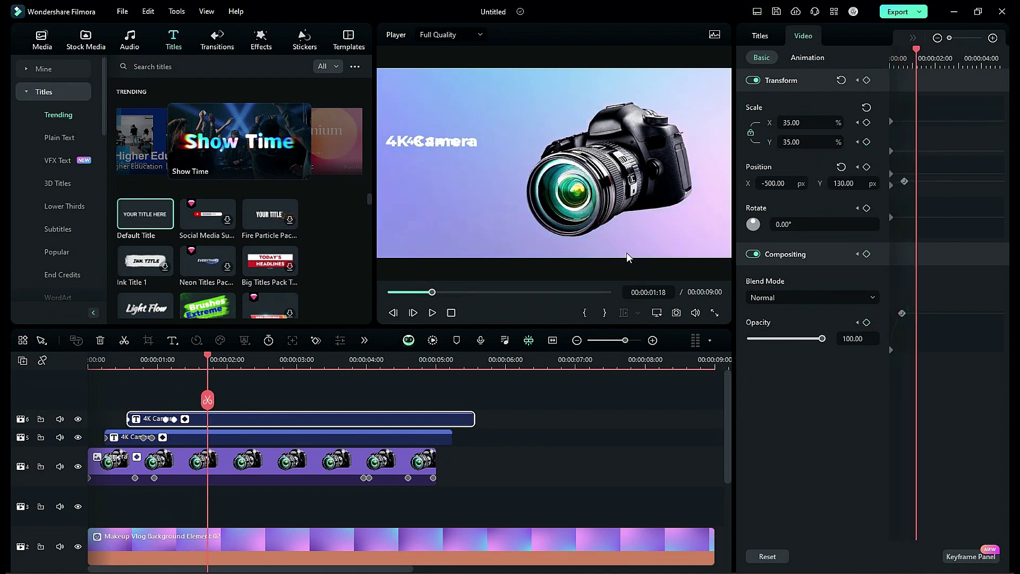
# Lower the copied title to Y 40 and change its text to the list 28 MP, Exmor RS CMOS Sensor, Wide Angle, LCD Screen, Time Lapse, Slowmotion.
pyautogui.click(174, 420)
pyautogui.moveTo(853, 186); pyautogui.dragTo(805, 189)
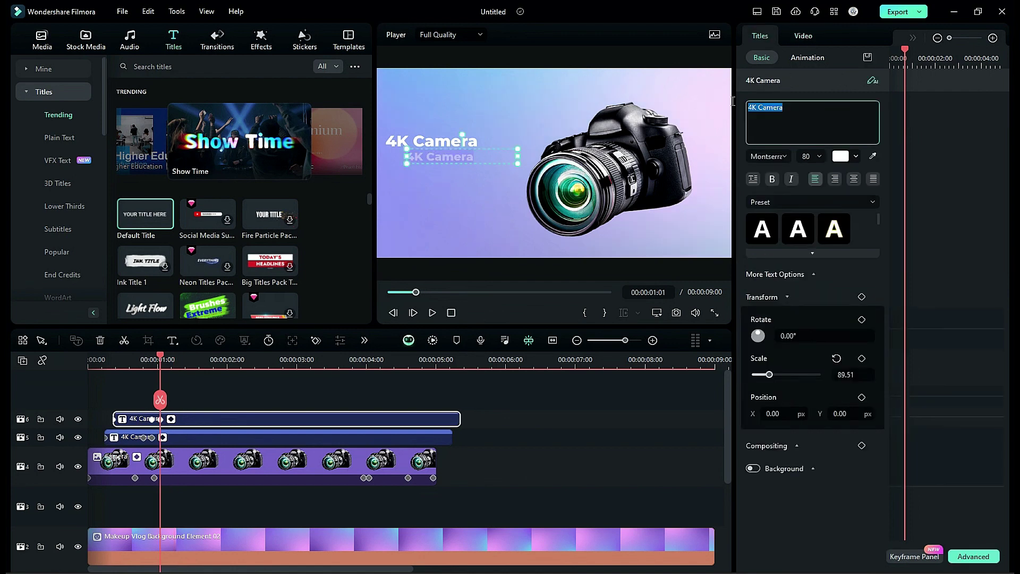
pyautogui.write('- 28 MP - Exmor RS CMOS Sensor')
pyautogui.write('- Wide Angle - LCD Screen - Time Lapse - Slowmotion')
pyautogui.hotkey('ctrl', 'a')
# Set the feature list's font to Montserrat Medium at size 48.
pyautogui.click(784, 156)
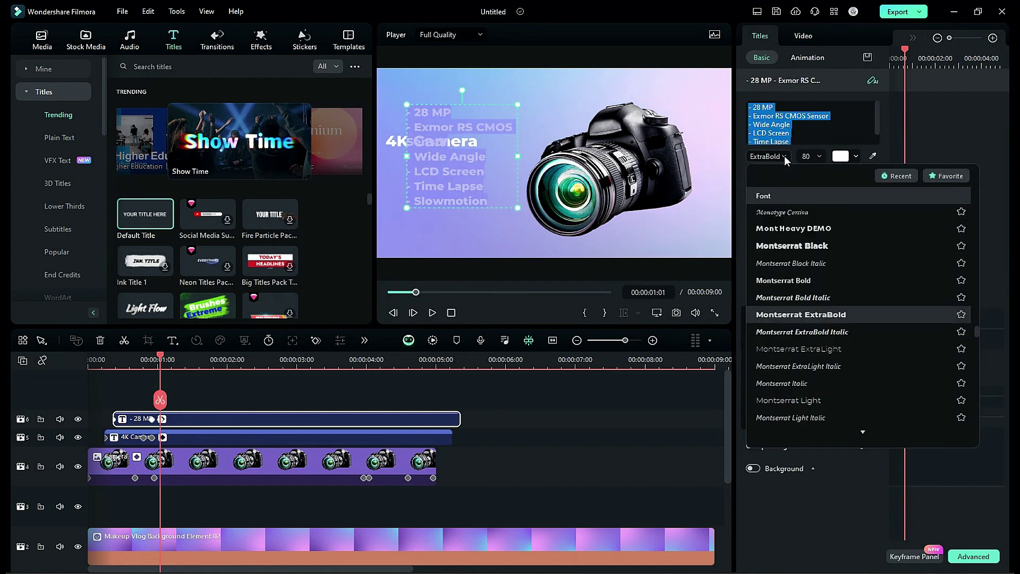
pyautogui.scroll(-1, 821, 401)
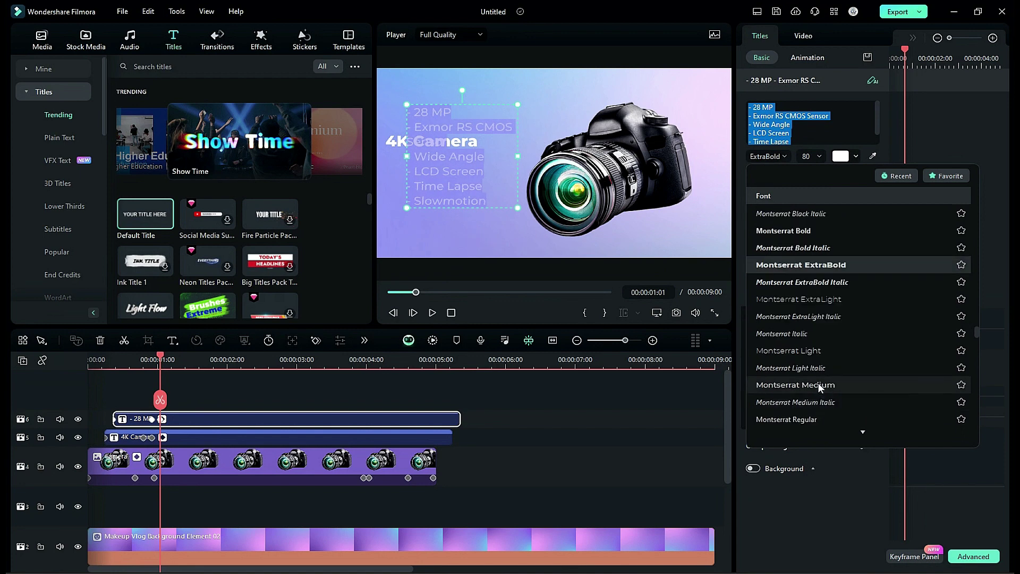
pyautogui.click(819, 388)
pyautogui.click(812, 156)
pyautogui.click(808, 193)
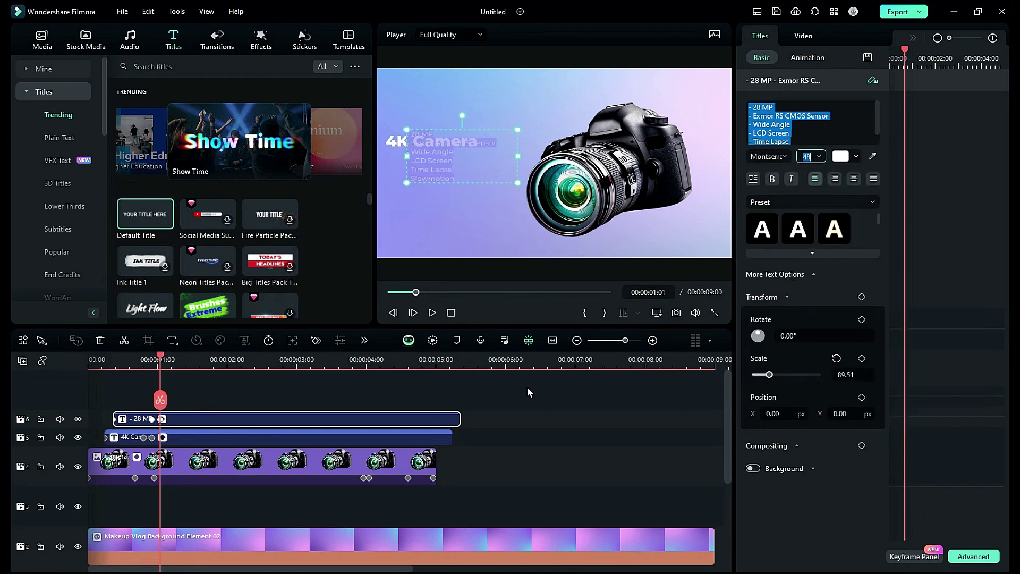
# Shift the feature list down below the "4K Camera" heading by setting its text transform Y position to -370.
pyautogui.click(550, 436)
pyautogui.click(400, 418)
pyautogui.moveTo(842, 414); pyautogui.dragTo(765, 413)
# Lower the feature list clip's Y position at its first keyframe, at 00:00:00:09.
pyautogui.moveTo(160, 371); pyautogui.dragTo(113, 371)
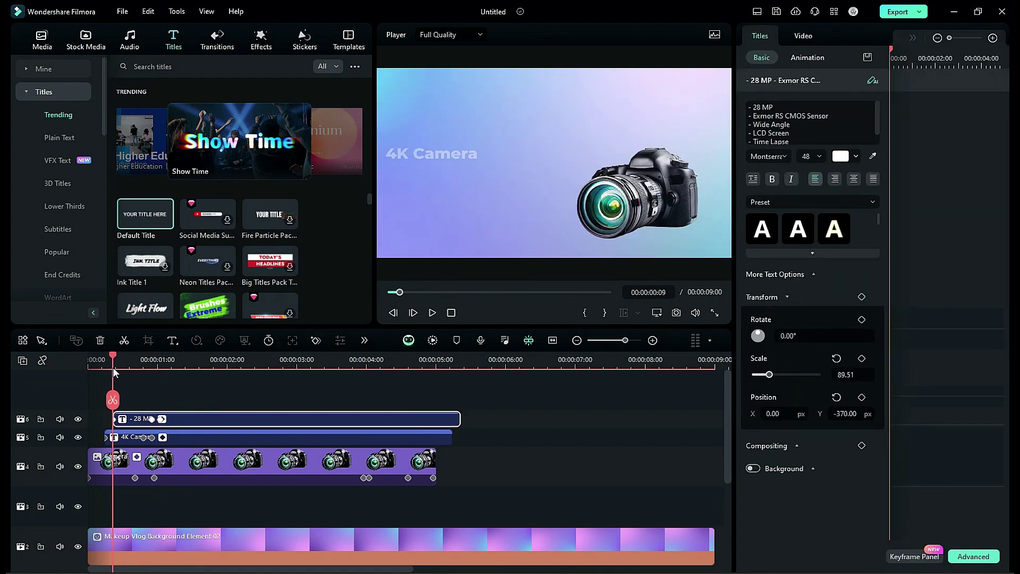
pyautogui.click(804, 38)
pyautogui.moveTo(835, 179); pyautogui.dragTo(830, 179)
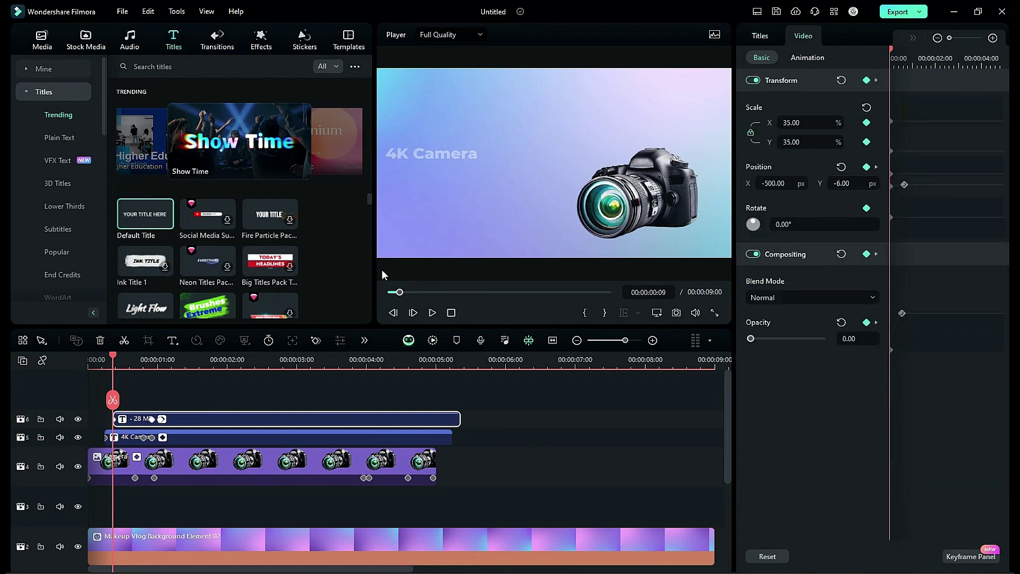
pyautogui.moveTo(114, 357); pyautogui.dragTo(160, 356)
pyautogui.click(202, 397)
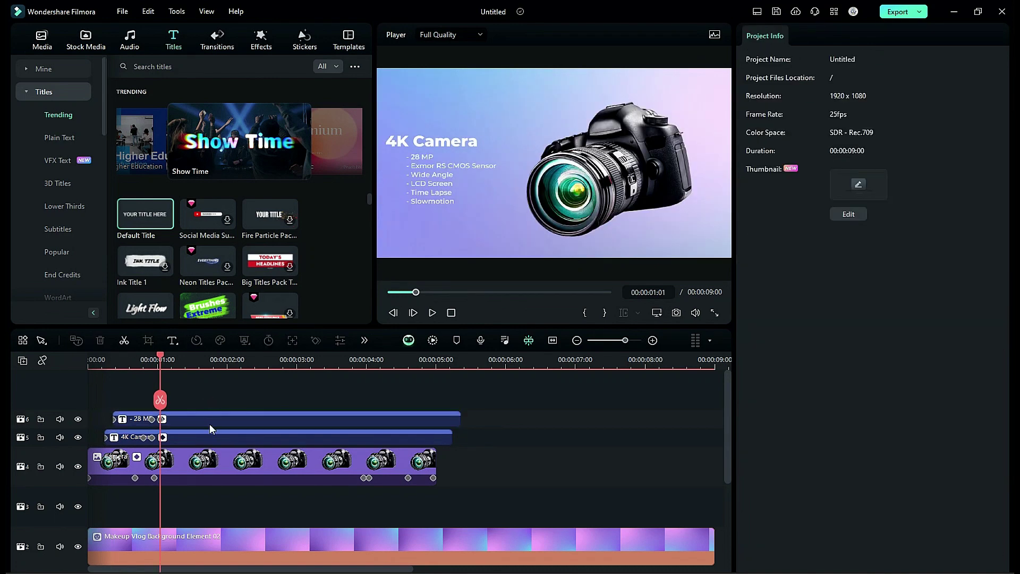
# Duplicate the feature list title onto a track above and start the copy at 00:00:00:14.
pyautogui.keyDown('alt'); pyautogui.moveTo(210, 424); pyautogui.dragTo(217, 392); pyautogui.keyUp('alt')
pyautogui.click(114, 365)
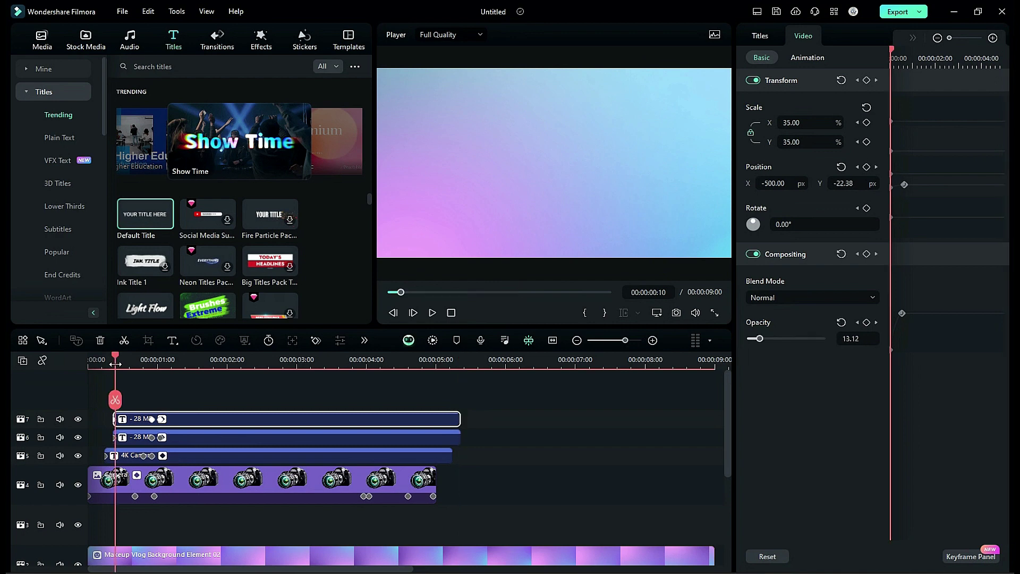
pyautogui.click(123, 367)
pyautogui.moveTo(124, 364); pyautogui.dragTo(127, 364)
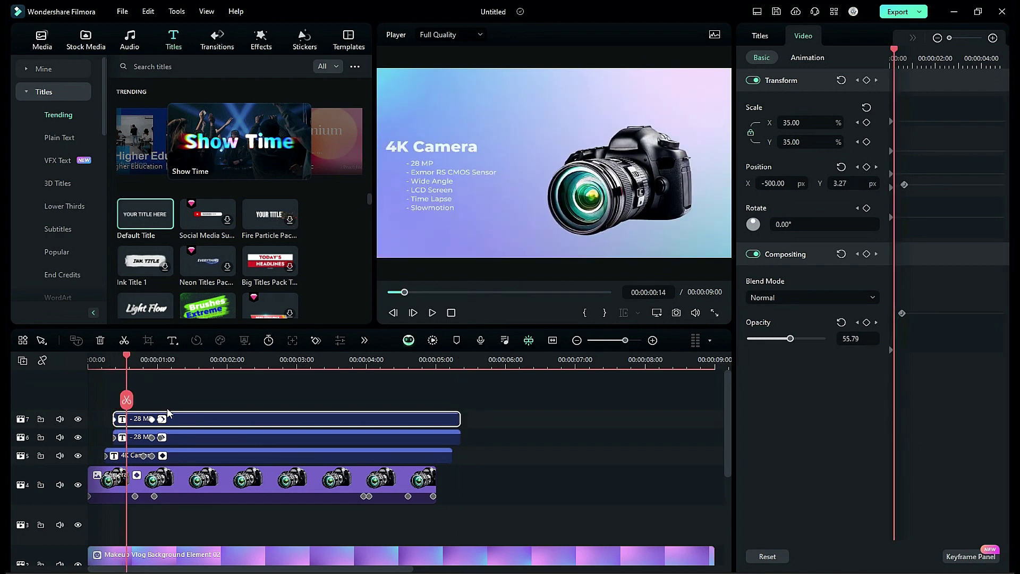
# Replace the text of the copied feature list title with "$1099".
pyautogui.doubleClick(287, 423)
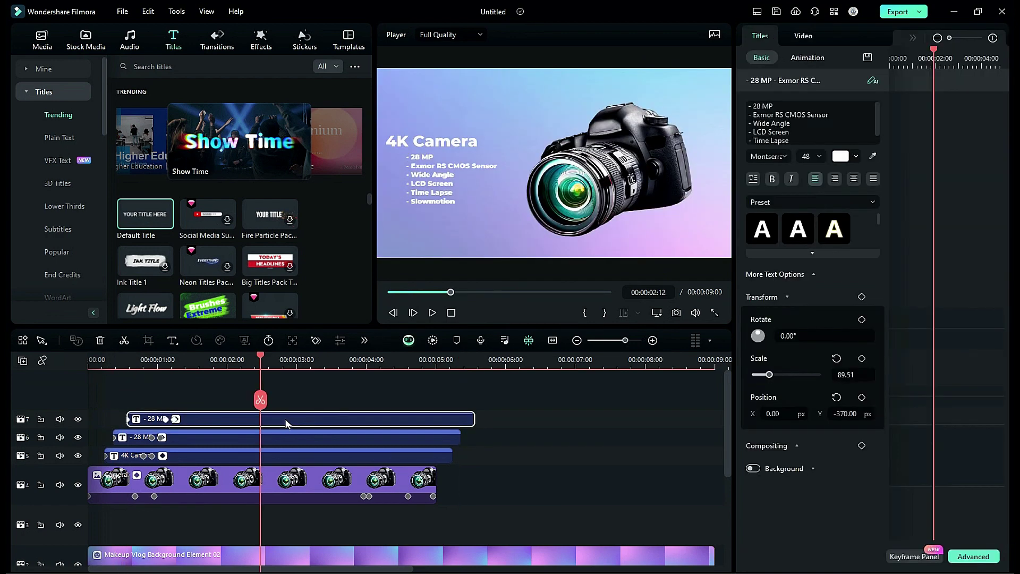
pyautogui.click(790, 133)
pyautogui.hotkey('ctrl', 'a')
pyautogui.write('$1099')
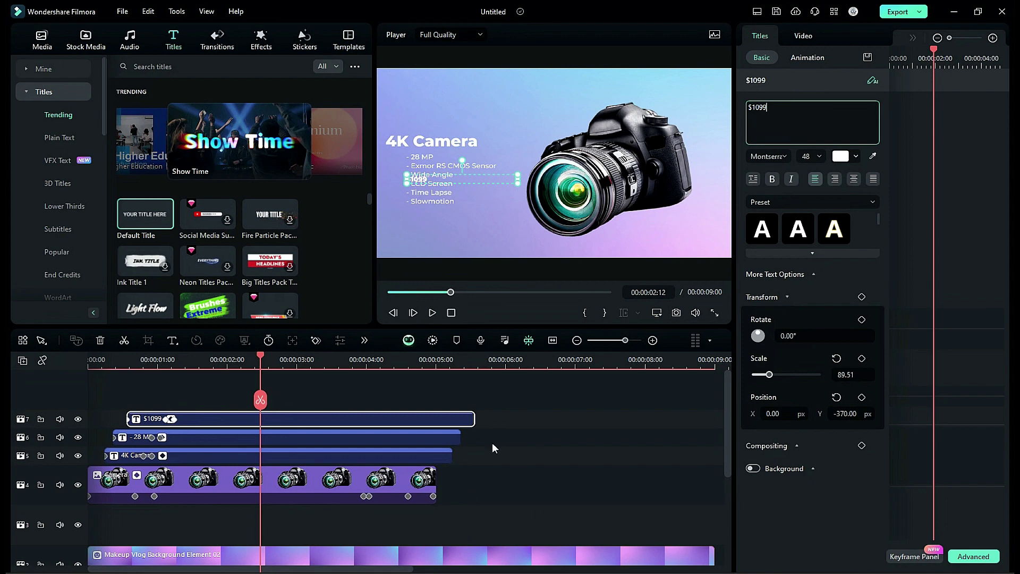
# Set the $1099 title's font size to 80 and its text transform Y position to -1066.
pyautogui.click(819, 156)
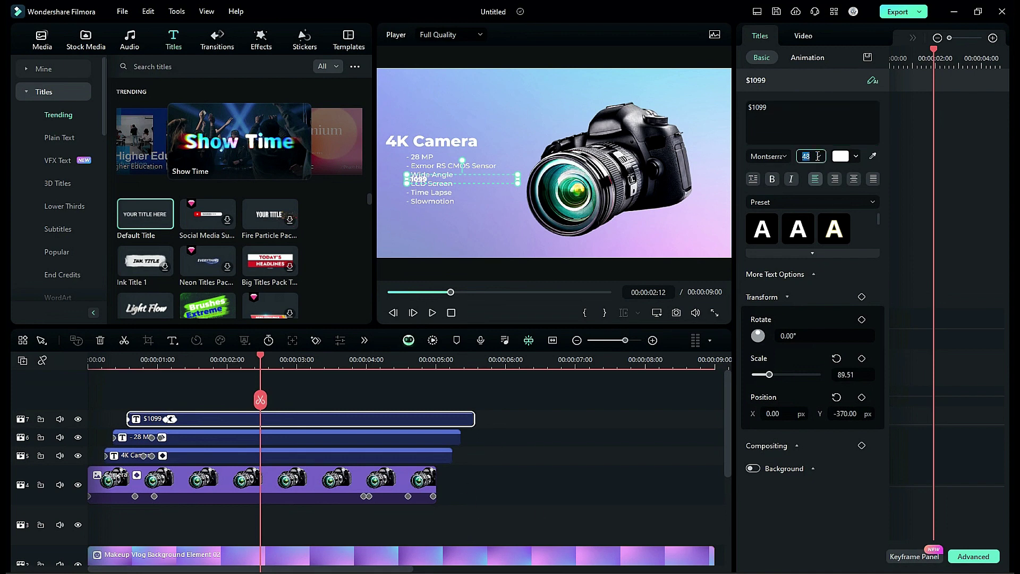
pyautogui.click(807, 247)
pyautogui.click(375, 393)
pyautogui.click(218, 423)
pyautogui.moveTo(844, 413); pyautogui.dragTo(407, 476)
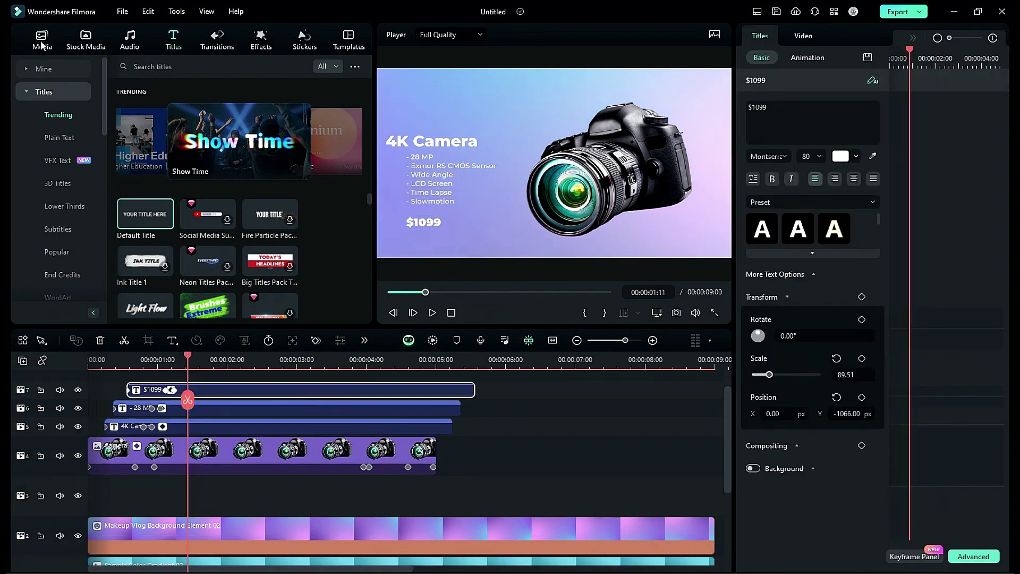
# Add the black headphones image to the track below the camera, starting at 00:00:00:06 and extended to the end of the background clip.
pyautogui.click(42, 40)
pyautogui.moveTo(275, 129); pyautogui.dragTo(374, 504)
pyautogui.moveTo(369, 360); pyautogui.dragTo(105, 463)
pyautogui.moveTo(390, 503); pyautogui.dragTo(125, 504)
pyautogui.moveTo(495, 494); pyautogui.dragTo(713, 495)
# Scale the headphones image to 30% and position it at X 1063, Y -592.
pyautogui.click(792, 142)
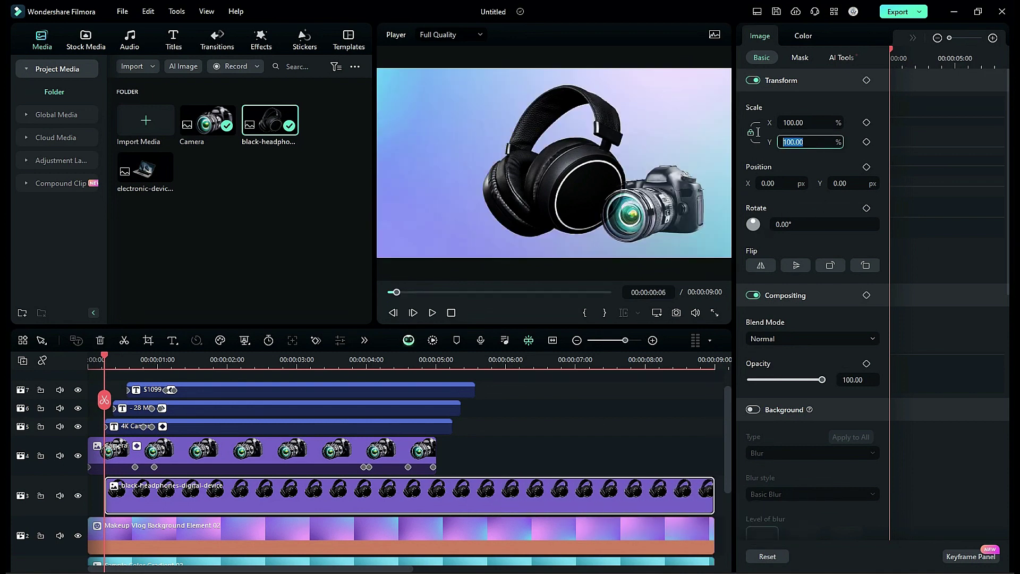
pyautogui.write('30')
pyautogui.press('Return')
pyautogui.click(767, 184)
pyautogui.write('1063')
pyautogui.press('Return')
pyautogui.click(836, 183)
pyautogui.write('-3')
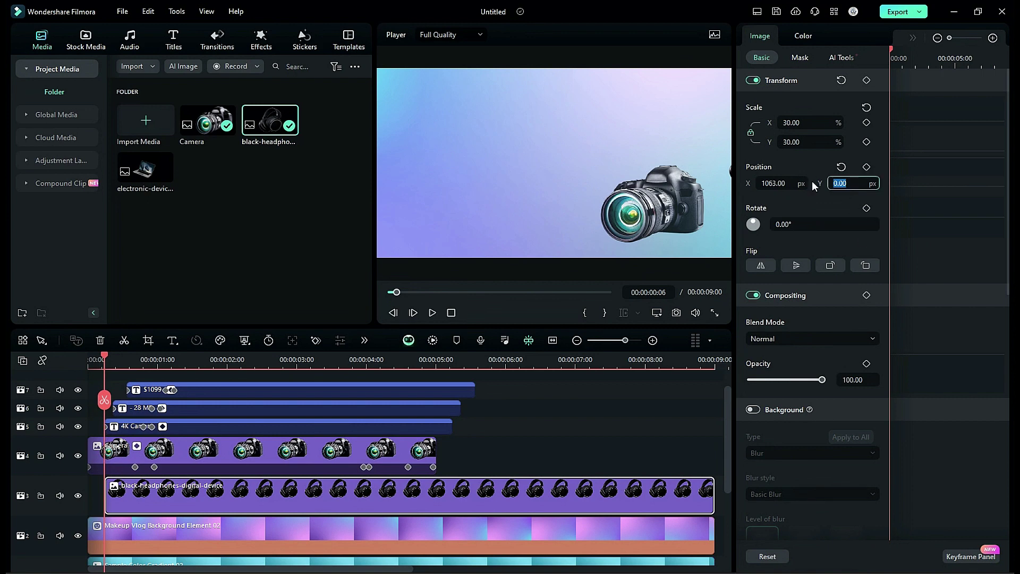
pyautogui.write('92')
pyautogui.press('Return')
# Set the headphones' opacity to 55 and add transform and opacity keyframes at 00:00:00:06.
pyautogui.click(871, 381)
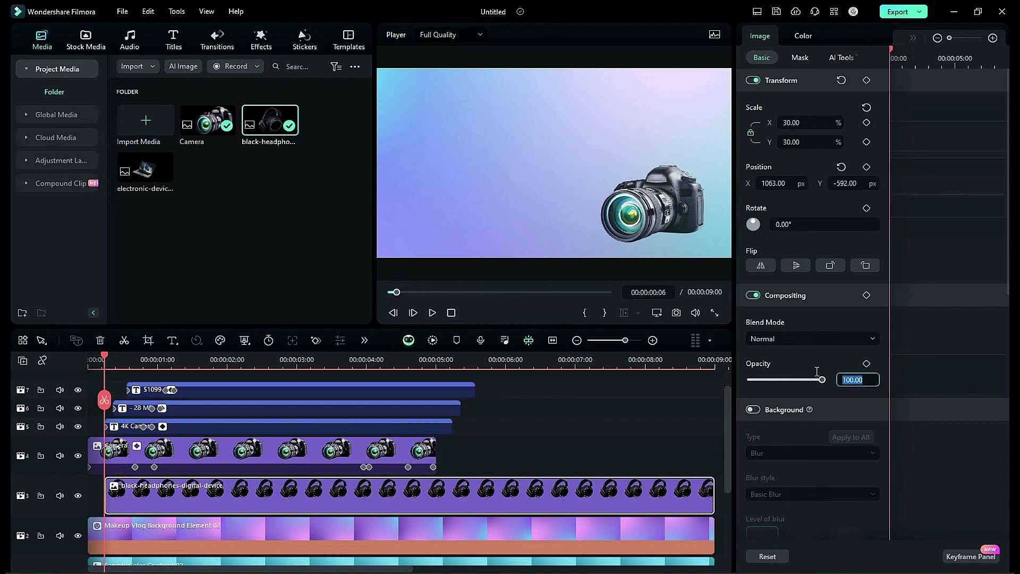
pyautogui.write('55')
pyautogui.press('Return')
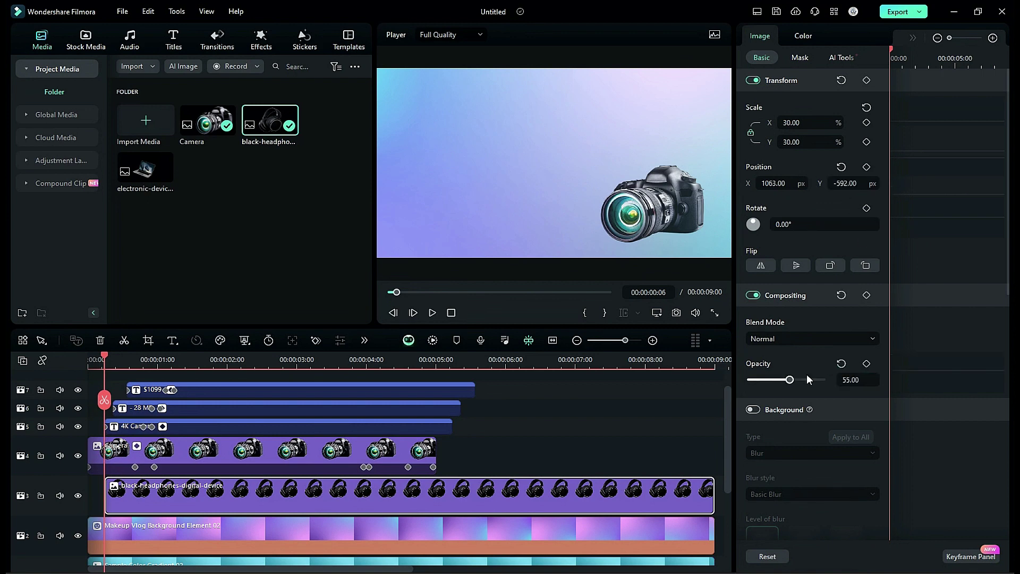
pyautogui.click(866, 80)
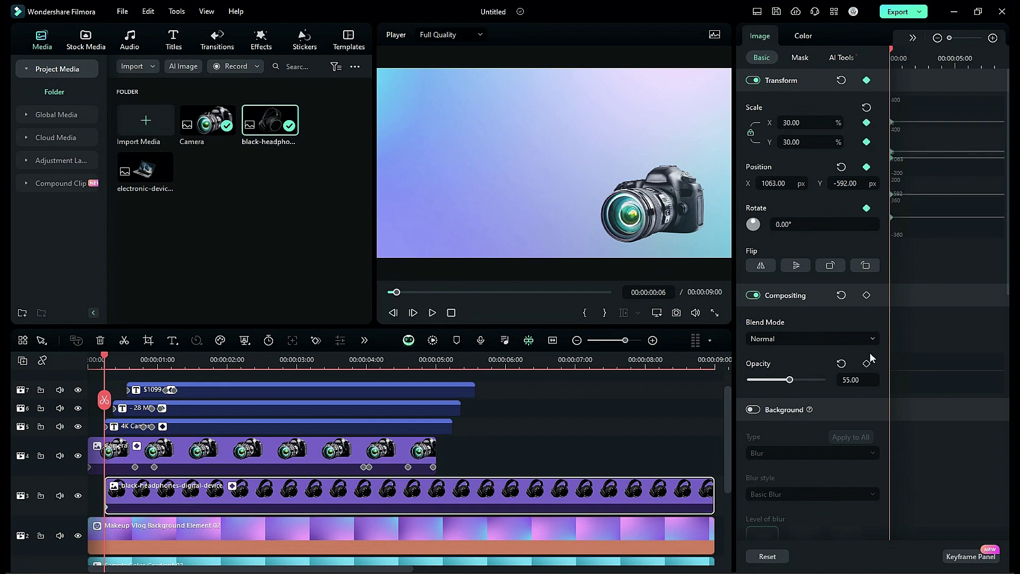
# Move the headphones to X 785, Y -374 at 00:00:00:24.
pyautogui.moveTo(104, 353); pyautogui.dragTo(154, 389)
pyautogui.click(155, 388)
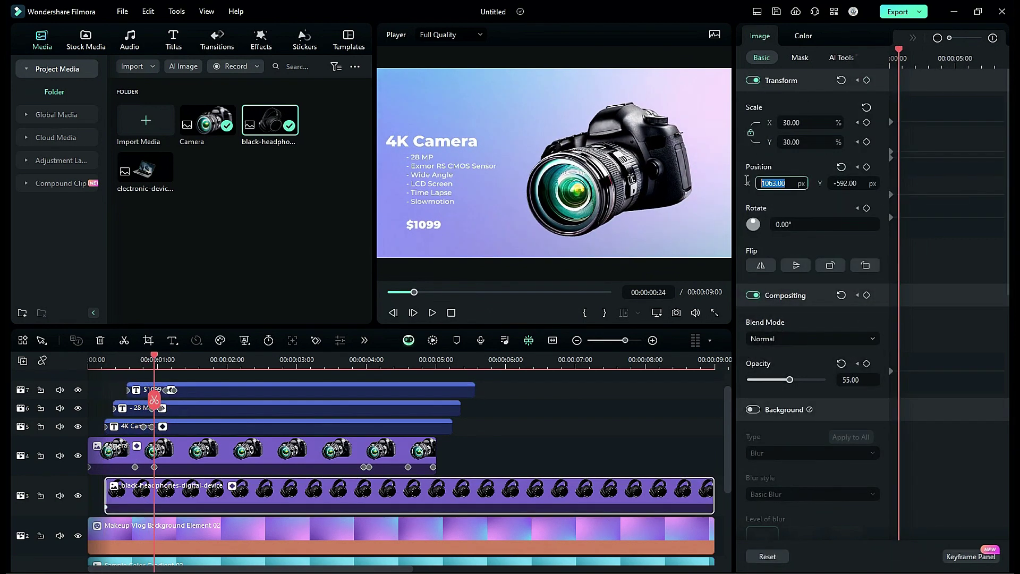
pyautogui.write('785')
pyautogui.press('Return')
pyautogui.moveTo(858, 183); pyautogui.dragTo(837, 182)
pyautogui.write('374')
pyautogui.press('Return')
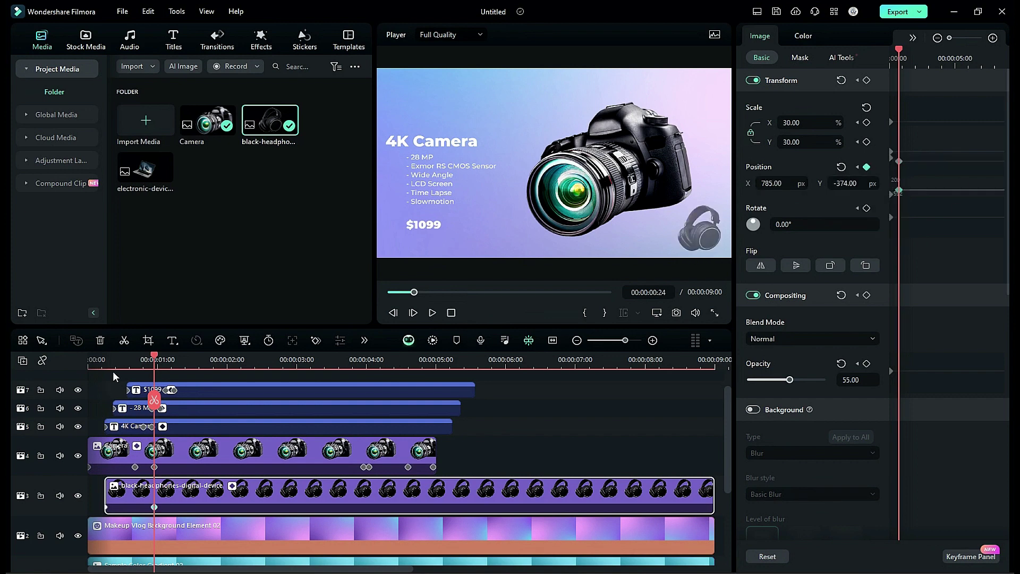
# Add transform and compositing keyframes to the headphones at 00:00:04:04.
pyautogui.moveTo(154, 359); pyautogui.dragTo(378, 413)
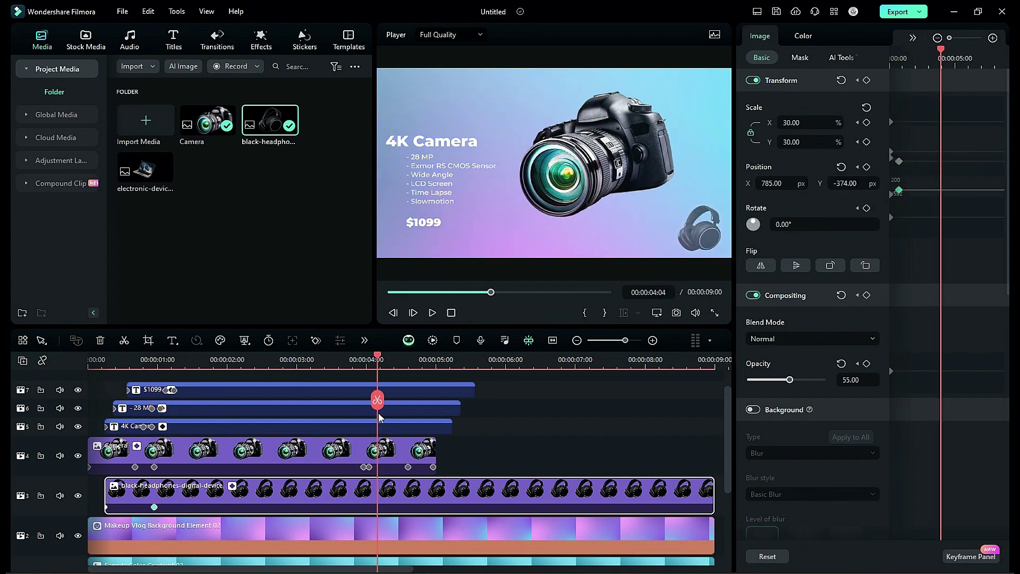
pyautogui.click(866, 80)
pyautogui.click(866, 295)
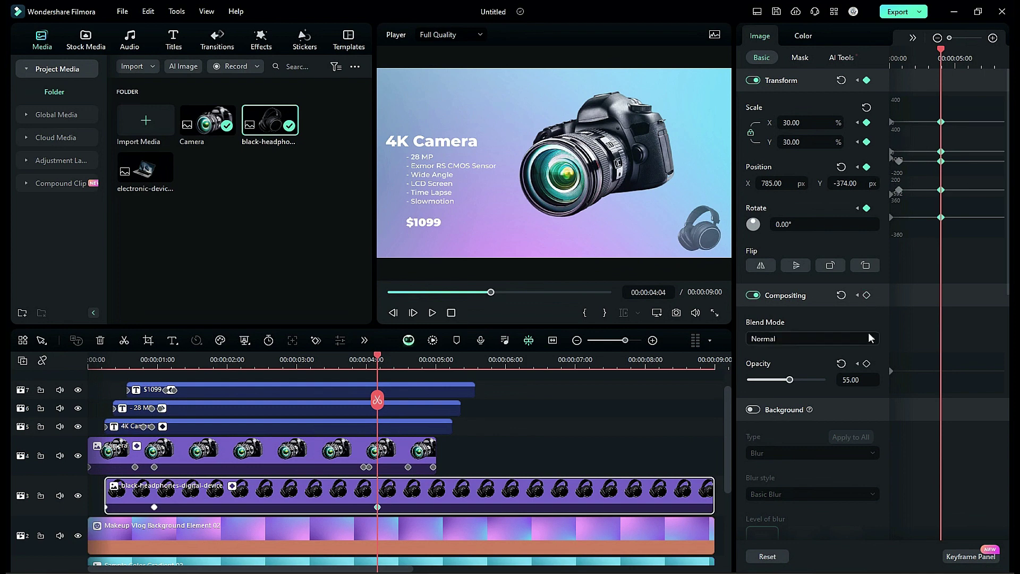
# At 00:00:05:00, scale the headphones to 85% and move them to X 377, Y -5.
pyautogui.moveTo(381, 361); pyautogui.dragTo(436, 376)
pyautogui.click(810, 142)
pyautogui.write('85')
pyautogui.press('Return')
pyautogui.click(771, 181)
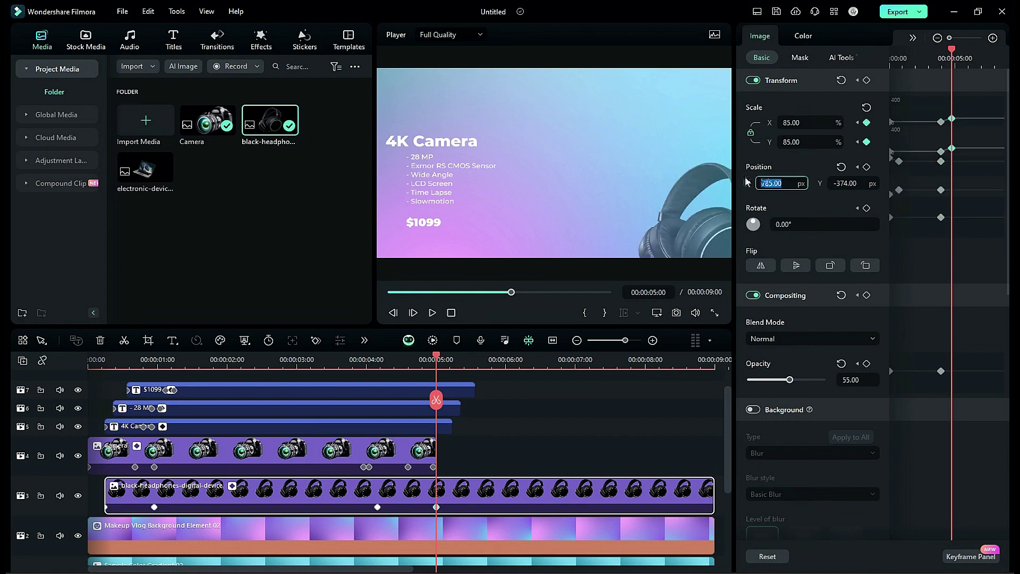
pyautogui.write('377')
pyautogui.press('Return')
pyautogui.click(838, 183)
pyautogui.write('-5')
pyautogui.press('Return')
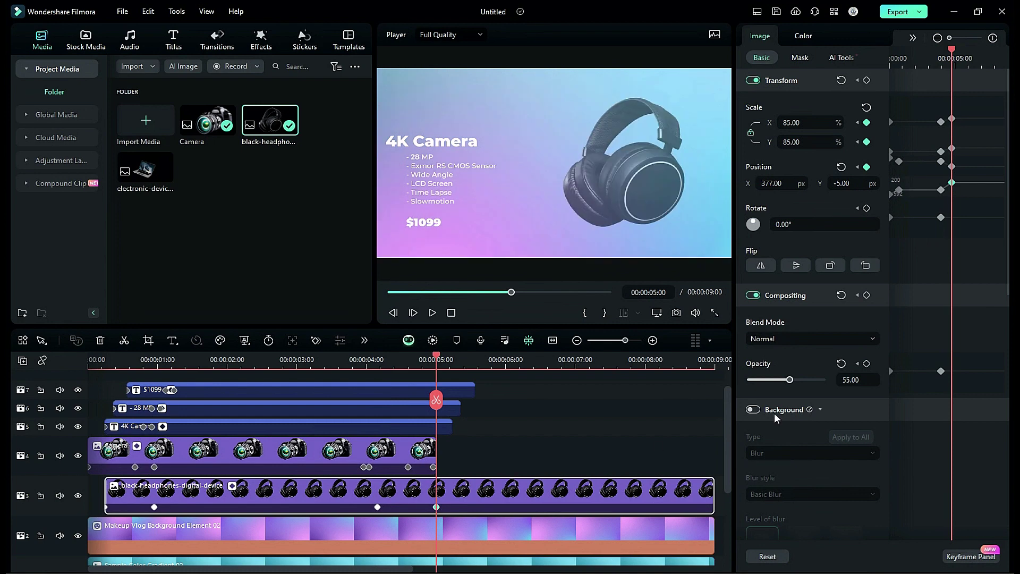
# Raise the headphones' opacity to 100 and set their rotation to 8° at 00:00:05:00.
pyautogui.moveTo(791, 380); pyautogui.dragTo(829, 379)
pyautogui.click(824, 224)
pyautogui.write('-4')
pyautogui.press('Return')
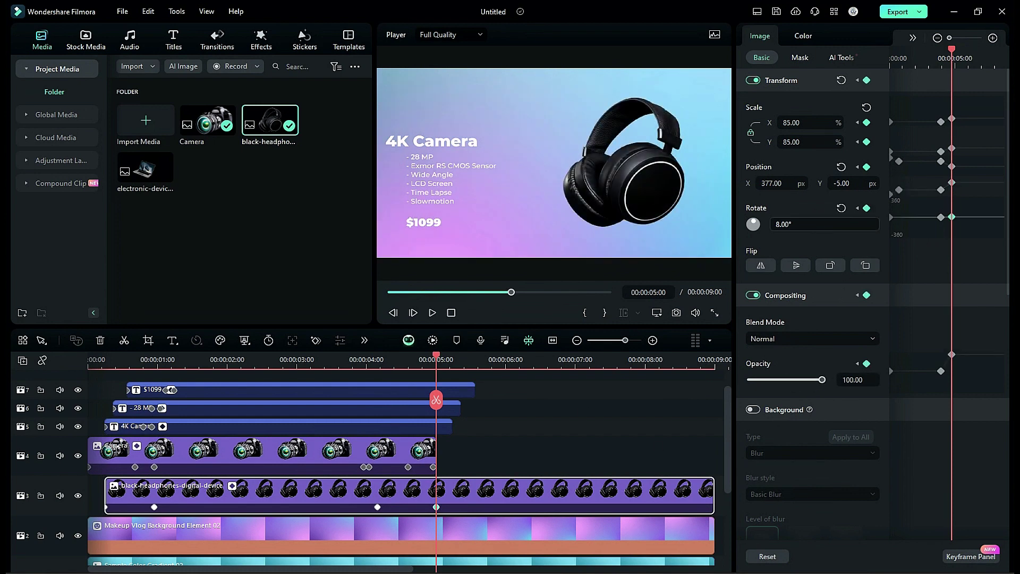
# Keyframe the headphones at X 294 and rotation -10° at 00:00:08:04, and add an opacity keyframe at 00:00:08:10.
pyautogui.moveTo(436, 399); pyautogui.dragTo(658, 412)
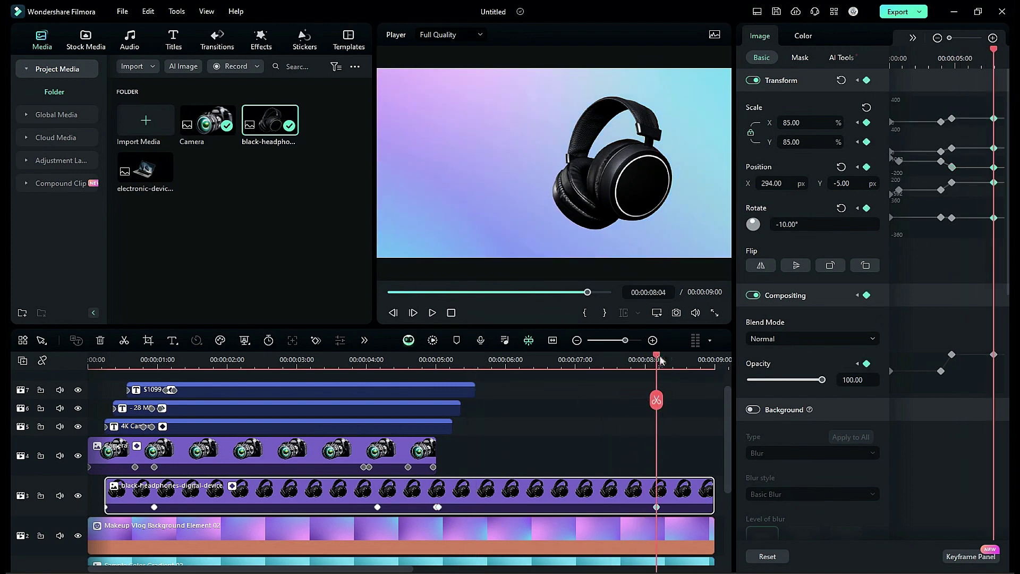
pyautogui.moveTo(660, 360); pyautogui.dragTo(674, 370)
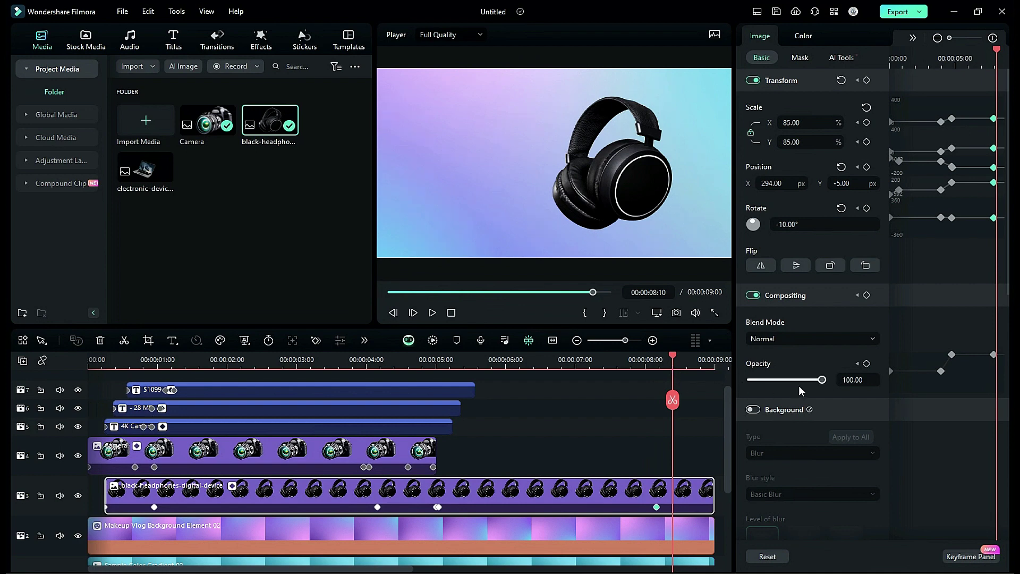
# At 00:00:08:20, scale the headphones to 70% and move them to X -6, Y 282.
pyautogui.moveTo(673, 361); pyautogui.dragTo(697, 372)
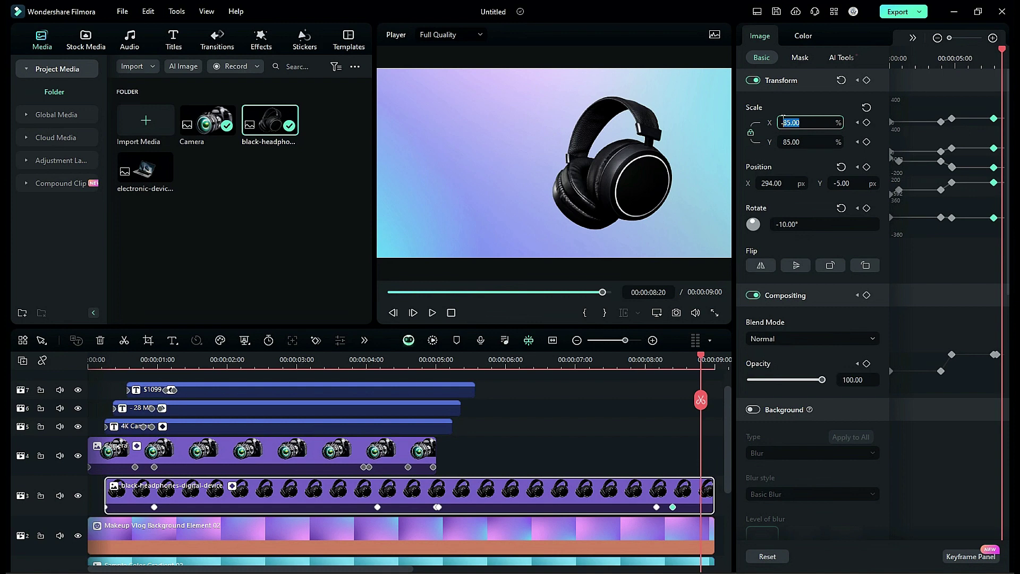
pyautogui.write('70')
pyautogui.press('Return')
pyautogui.write('-6')
pyautogui.press('Return')
pyautogui.click(835, 183)
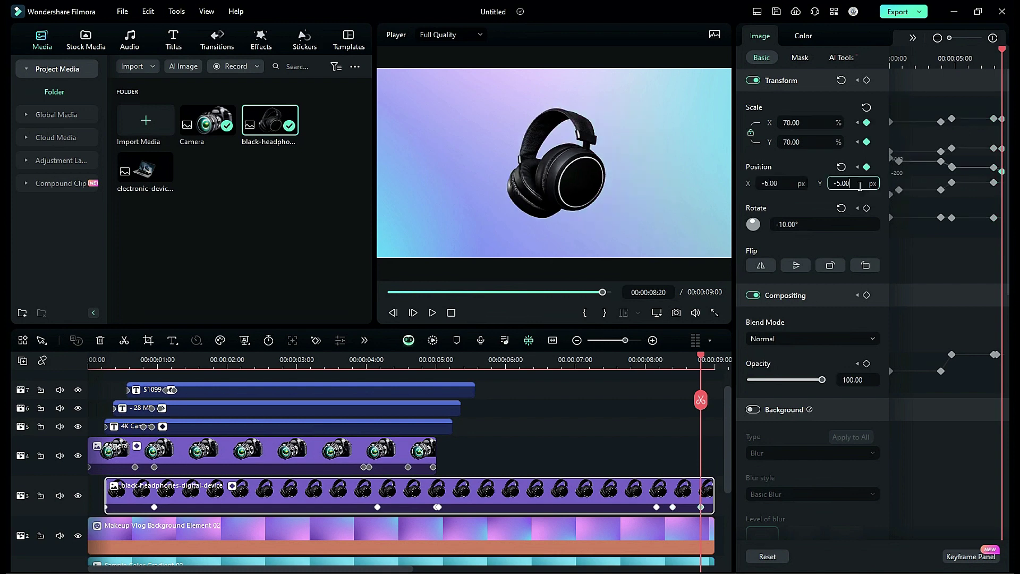
pyautogui.write('282')
pyautogui.press('Return')
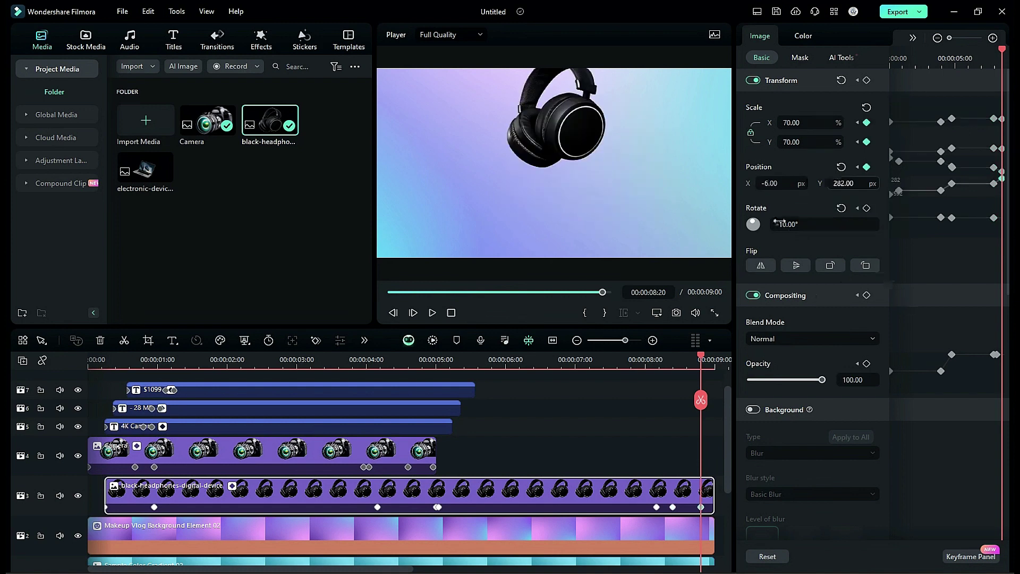
# Set the headphones' rotation to 15° at 00:00:08:20 and lower their opacity.
pyautogui.write('-15')
pyautogui.press('Return')
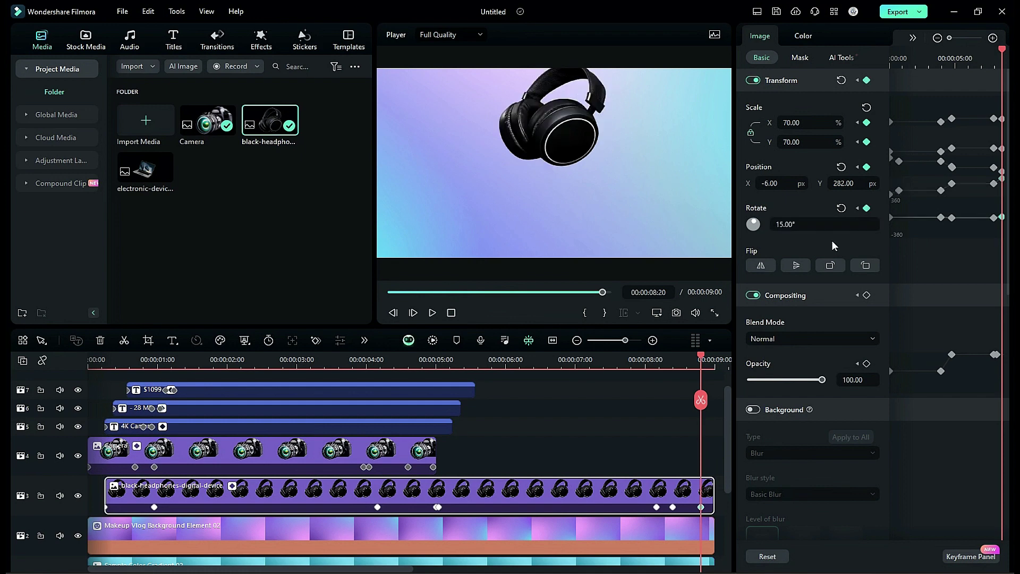
pyautogui.moveTo(821, 379); pyautogui.dragTo(799, 380)
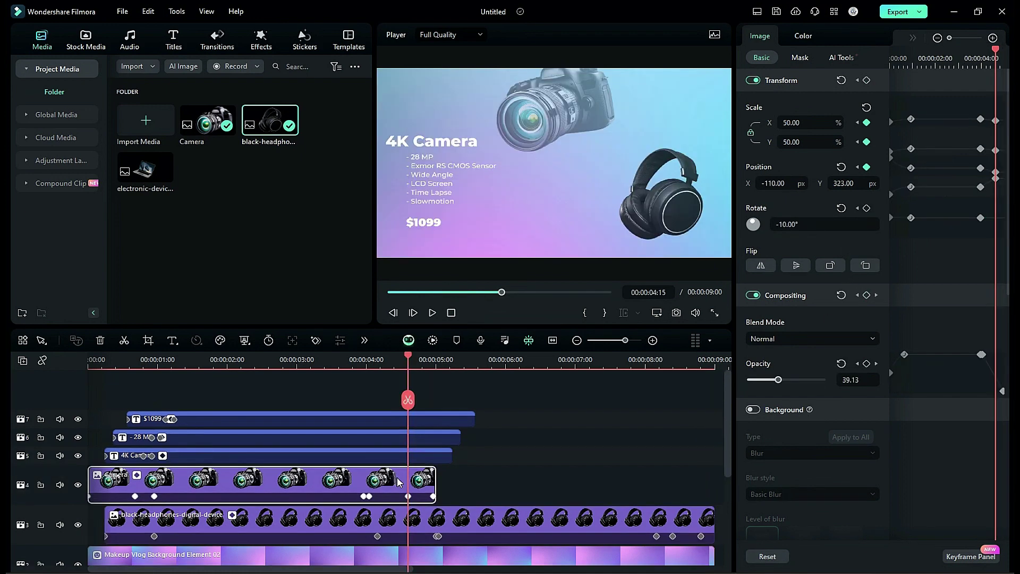
# Add an opacity keyframe at 00:00:04:15 to the 4K Camera heading, the features list and the $1099 title.
pyautogui.click(420, 455)
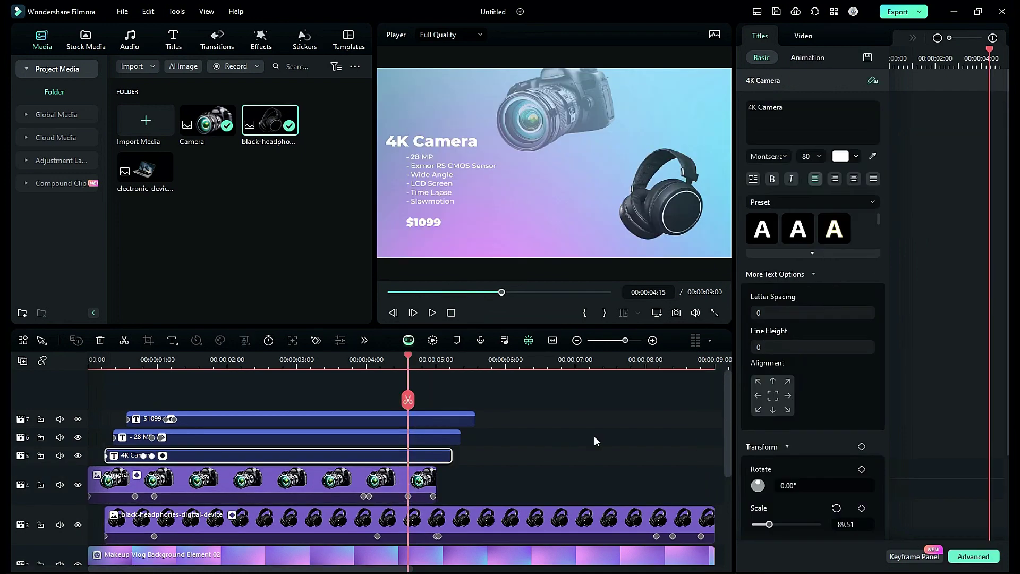
pyautogui.scroll(-2, 824, 506)
pyautogui.scroll(-1, 823, 504)
pyautogui.click(804, 36)
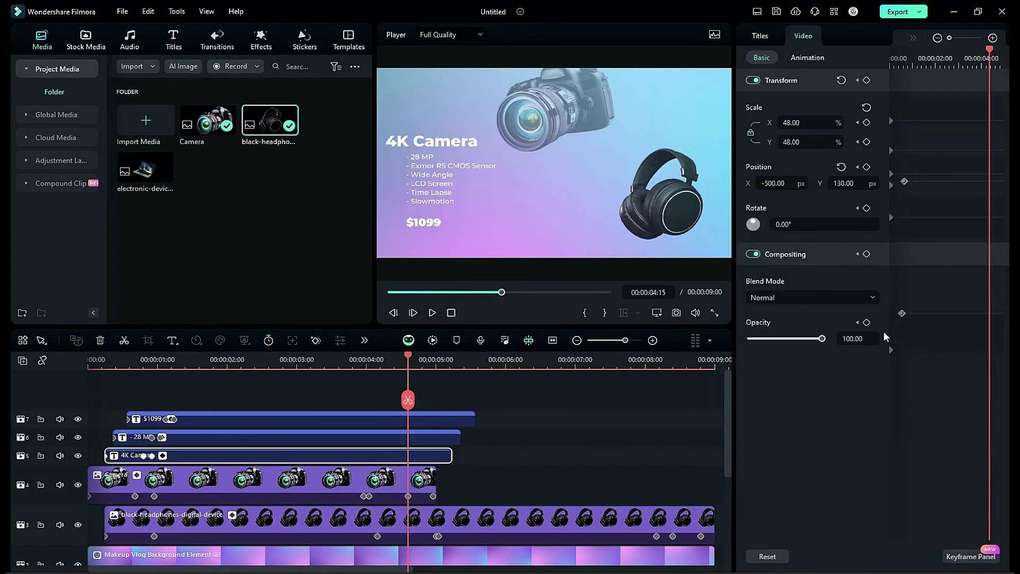
pyautogui.click(380, 441)
pyautogui.click(866, 323)
pyautogui.click(359, 422)
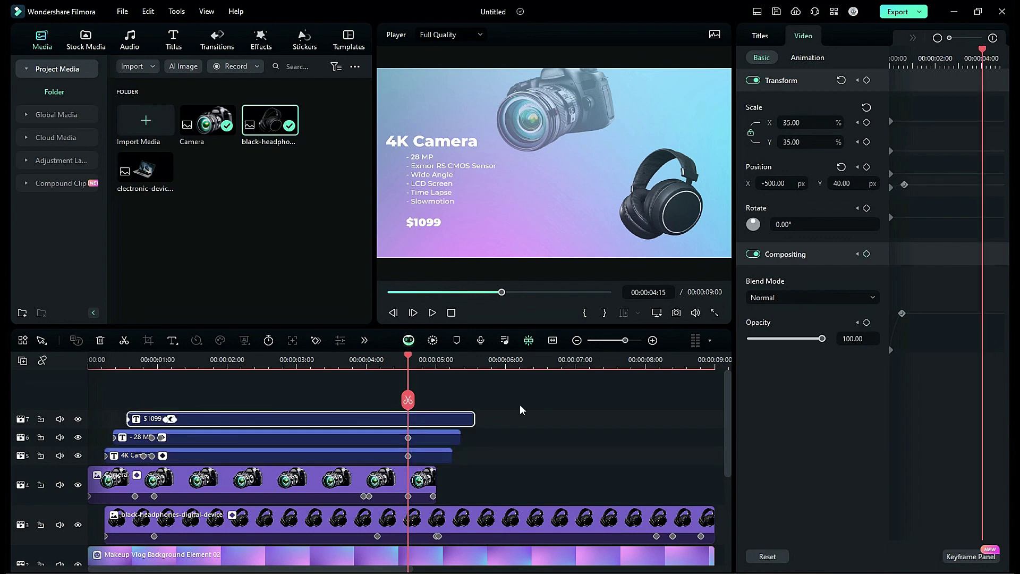
# At 00:00:04:24, fade the $1099, features and 4K Camera titles out completely with opacity keyframes.
pyautogui.moveTo(407, 360); pyautogui.dragTo(433, 372)
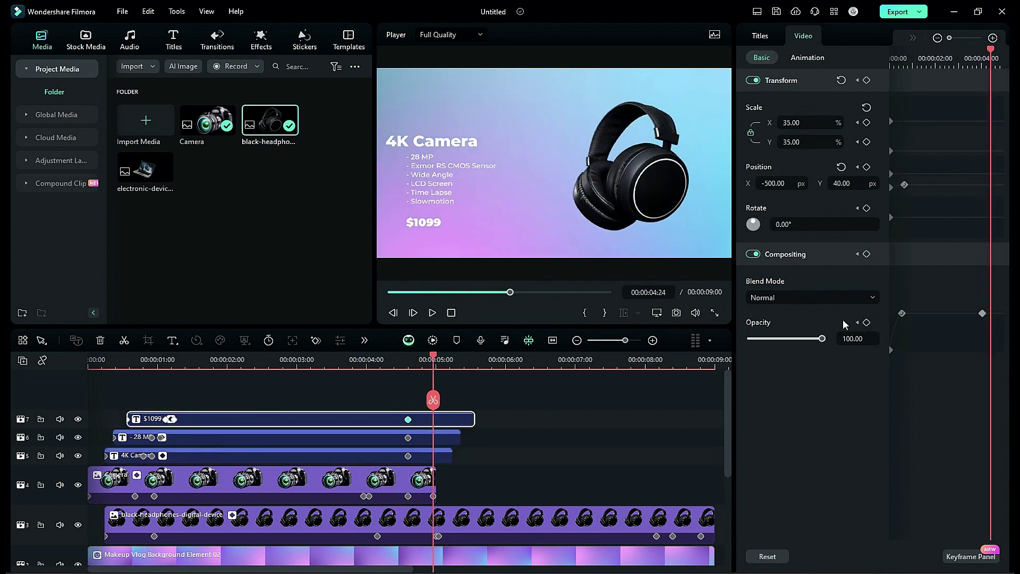
pyautogui.click(447, 433)
pyautogui.click(425, 456)
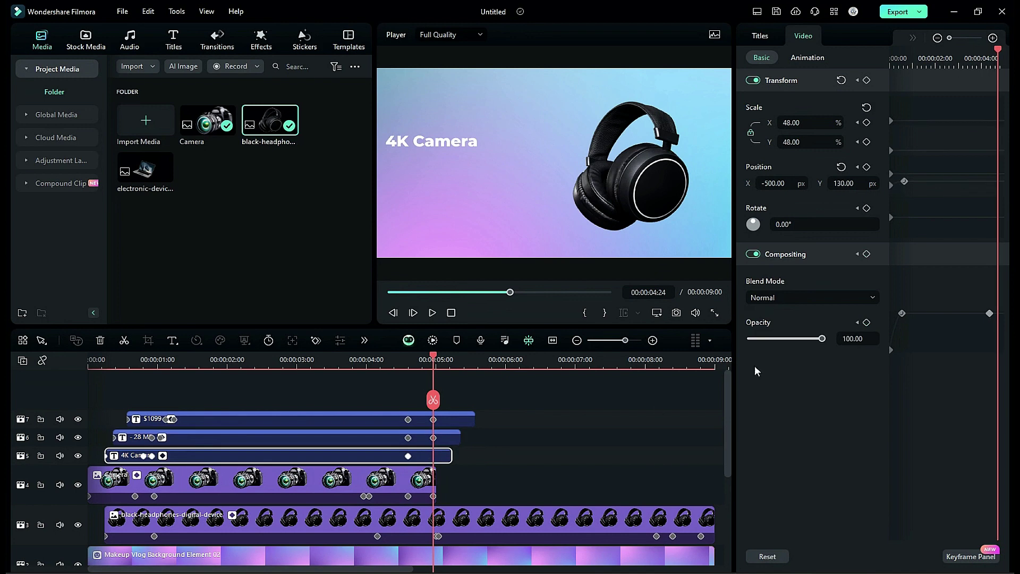
# Duplicate the three camera titles together, placing the copies after the originals on the timeline.
pyautogui.moveTo(266, 397); pyautogui.dragTo(279, 452)
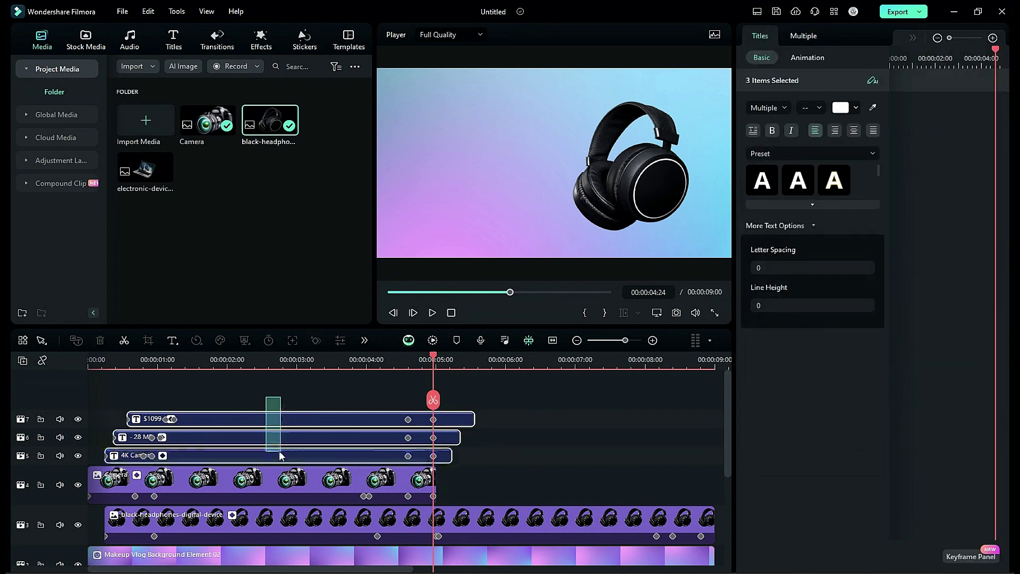
pyautogui.click(487, 397)
pyautogui.click(481, 364)
pyautogui.hotkey('ctrl', 'v')
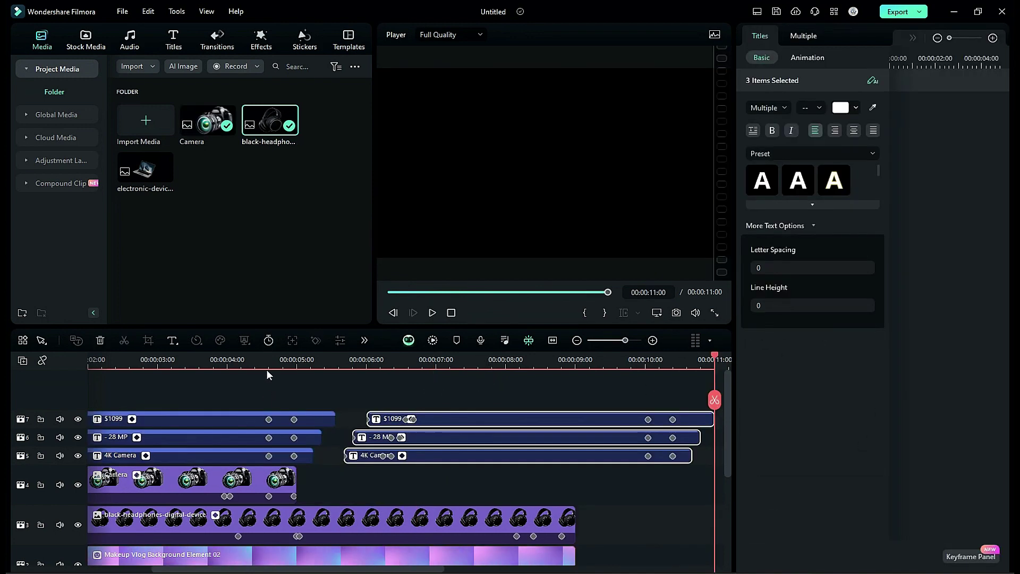
# Move the copied titles to new tracks above the originals, starting just before 00:00:05:00, and shorten the original titles' fade-out.
pyautogui.click(268, 369)
pyautogui.moveTo(348, 396); pyautogui.dragTo(425, 457)
pyautogui.moveTo(436, 441); pyautogui.dragTo(374, 422)
pyautogui.click(278, 369)
pyautogui.moveTo(278, 369); pyautogui.dragTo(280, 372)
pyautogui.moveTo(343, 455); pyautogui.dragTo(349, 455)
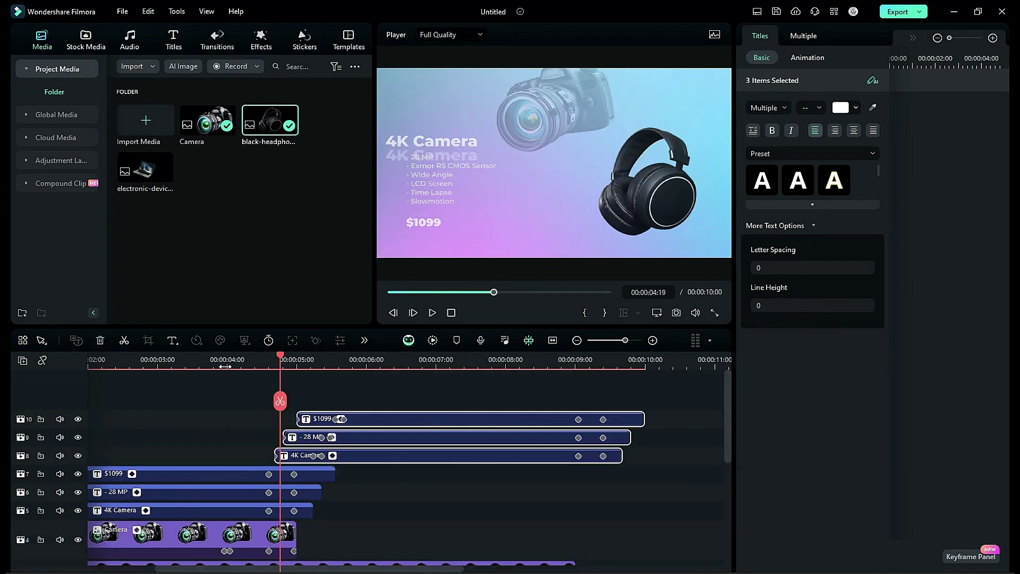
pyautogui.moveTo(280, 369); pyautogui.dragTo(304, 384)
# Change the copied heading to Head Phone and the copied feature list to Nosie cancellation, Touch pad, 7 days backup and 256GB space.
pyautogui.scroll(-1, 304, 387)
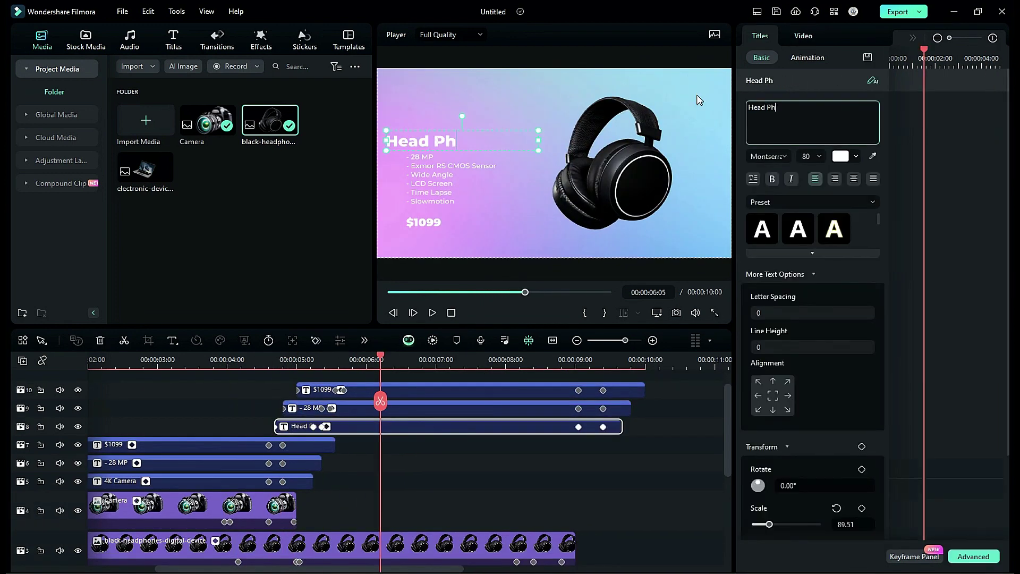
pyautogui.click(478, 408)
pyautogui.click(756, 106)
pyautogui.moveTo(759, 121); pyautogui.dragTo(748, 115)
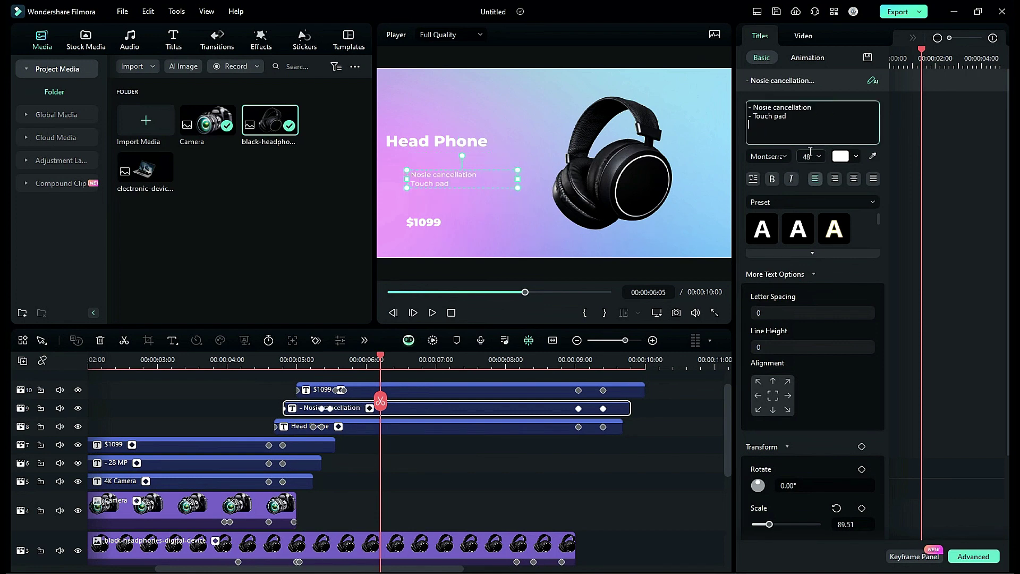
pyautogui.write('space')
pyautogui.click(667, 496)
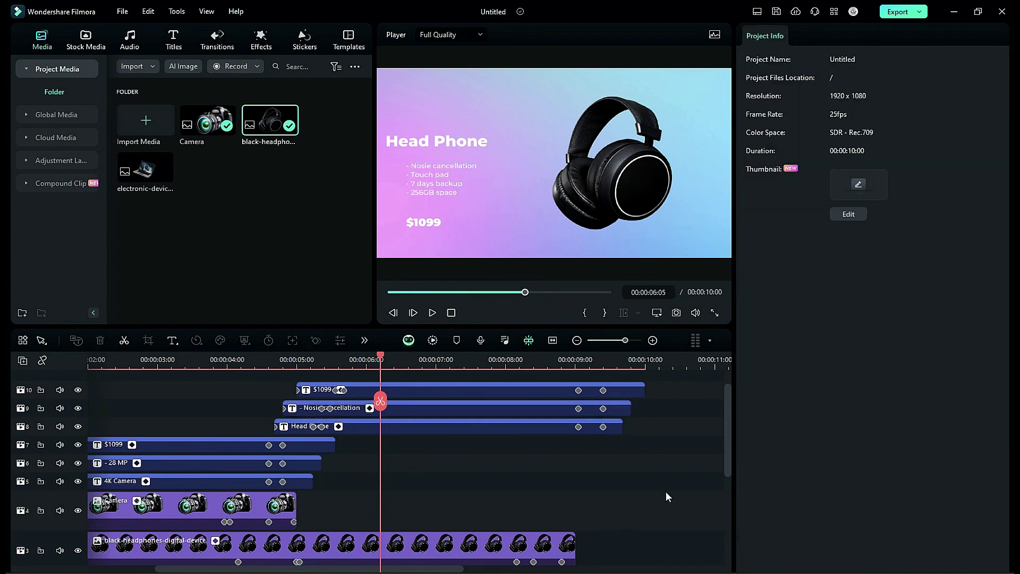
# Add a default title on a new top track from the project's start, make it a TECH X logo and extend it over the whole video.
pyautogui.scroll(1, 648, 467)
pyautogui.click(174, 39)
pyautogui.moveTo(145, 213); pyautogui.dragTo(79, 401)
pyautogui.moveTo(433, 420); pyautogui.dragTo(555, 427)
# Mark the out point at about 00:00:08:23 and move the headphone titles' fade-out keyframes earlier so they finish just before it.
pyautogui.click(509, 369)
pyautogui.click(503, 368)
pyautogui.press('o')
pyautogui.moveTo(511, 456); pyautogui.dragTo(477, 474)
pyautogui.moveTo(536, 474); pyautogui.dragTo(499, 474)
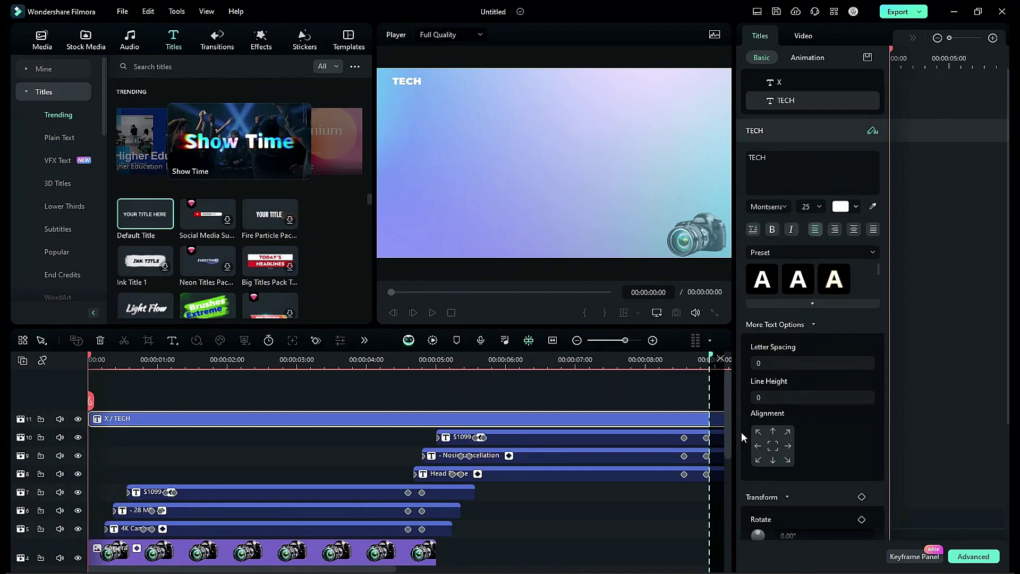
# Keyframe the TECH X logo's transform and compositing at about 00:00:00:20, make it fade in from invisible at 00:00:00:00, and preview it.
pyautogui.click(143, 361)
pyautogui.click(802, 35)
pyautogui.click(866, 80)
pyautogui.moveTo(135, 364); pyautogui.dragTo(88, 365)
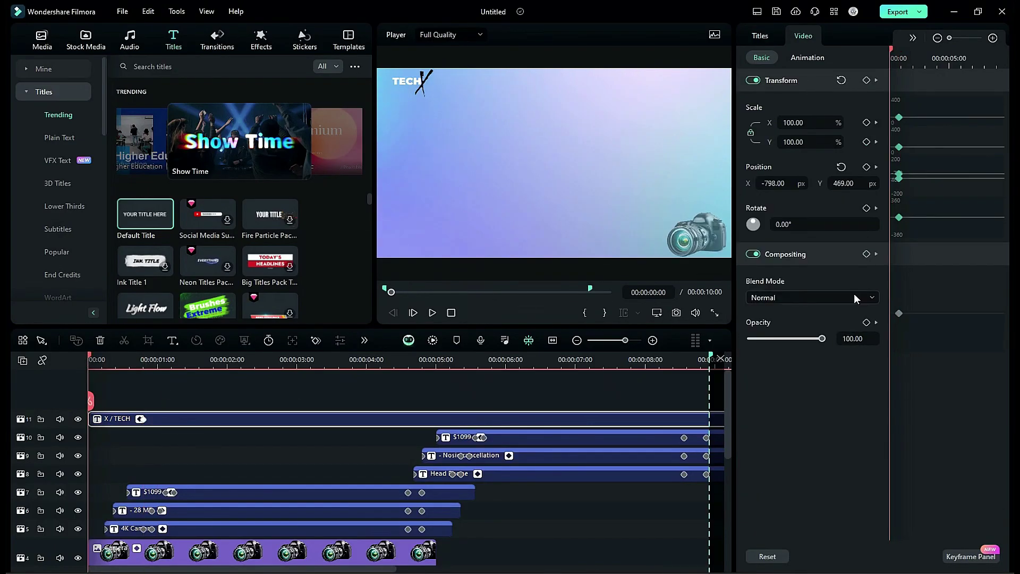
pyautogui.click(263, 391)
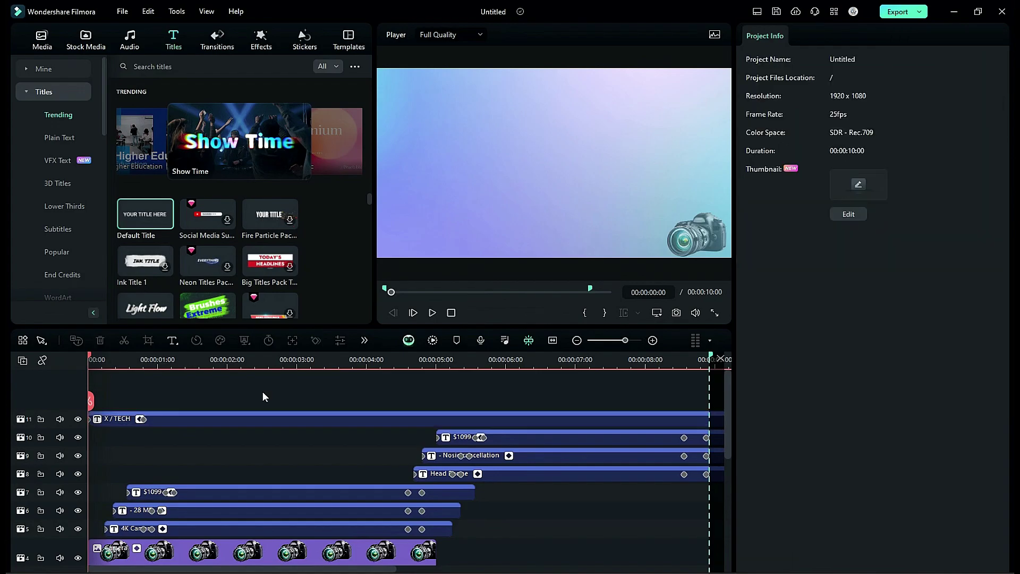
pyautogui.press('space')
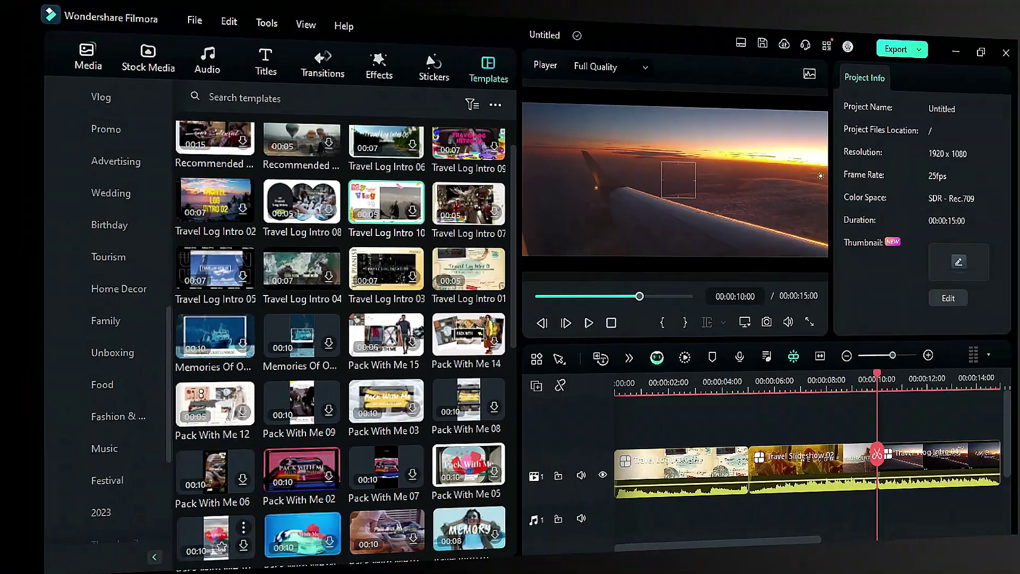
pyautogui.scroll(-3, 327, 340)
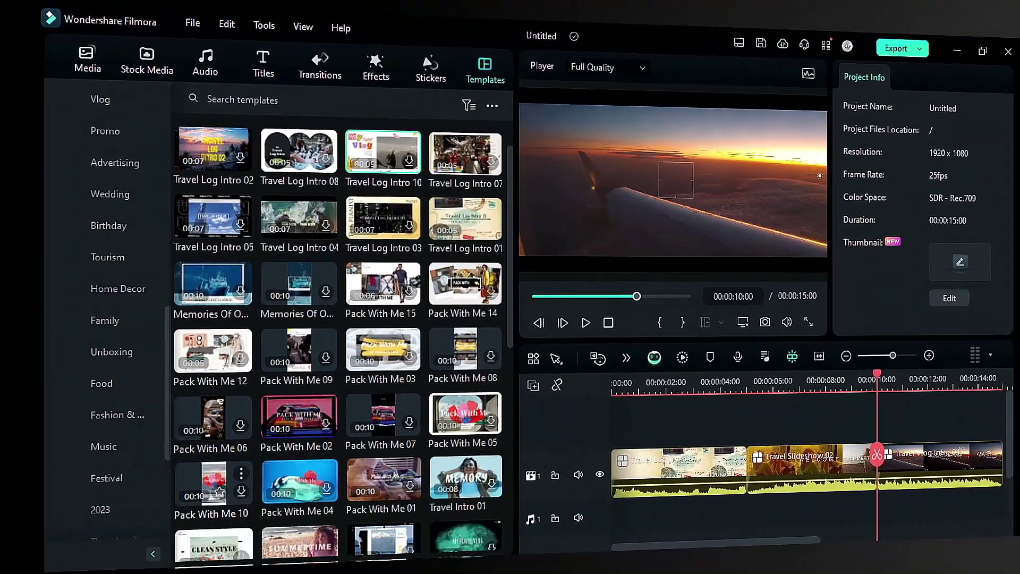
pyautogui.scroll(-5, 327, 340)
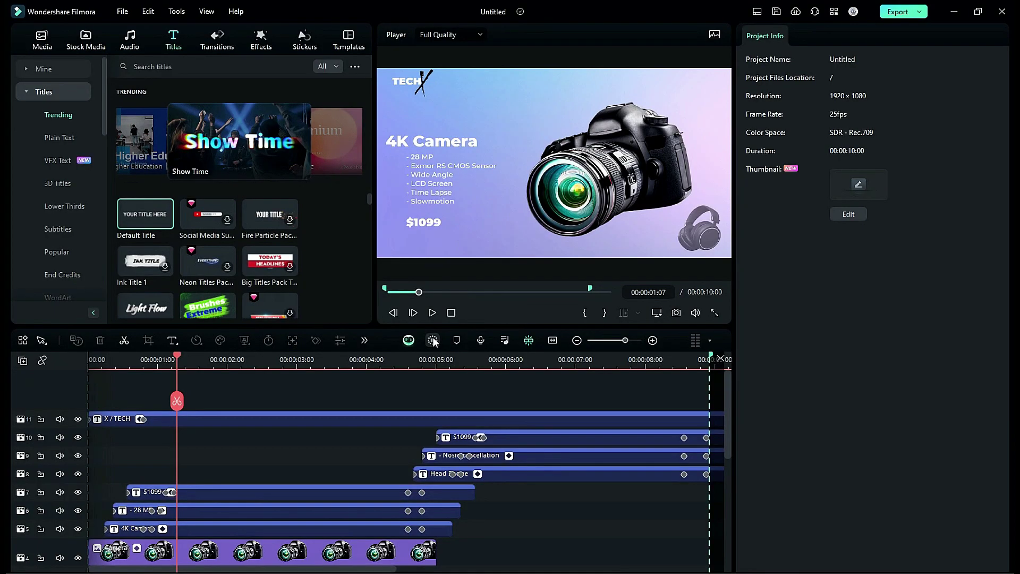
# Render the timeline preview and play the promo from the beginning to the out point.
pyautogui.click(433, 340)
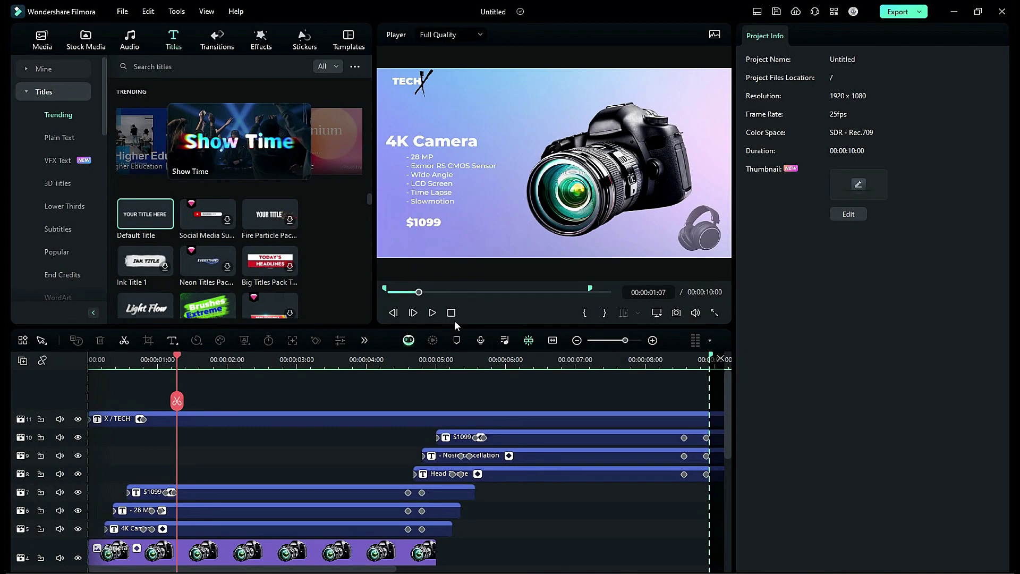
pyautogui.click(451, 313)
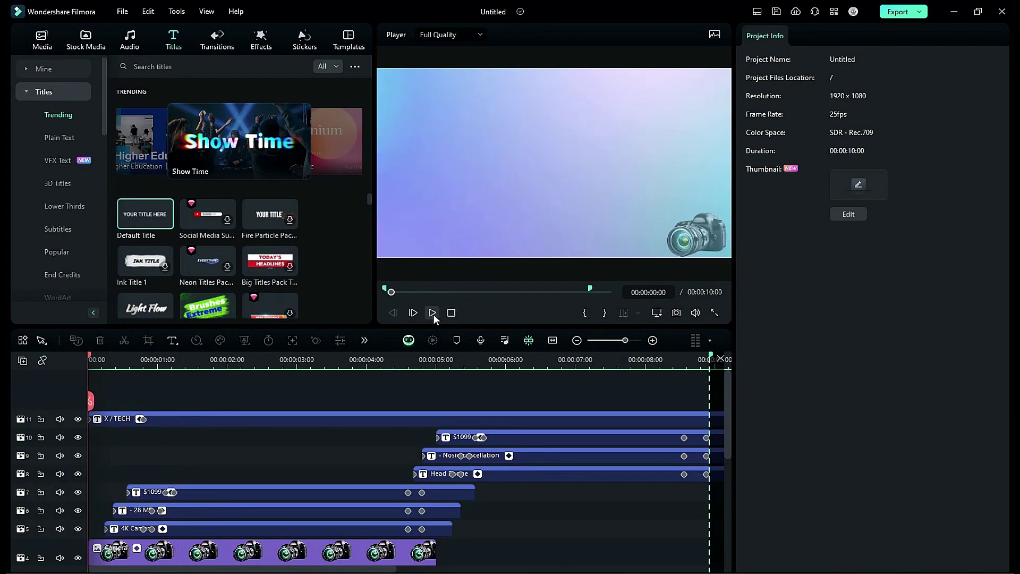
pyautogui.click(433, 314)
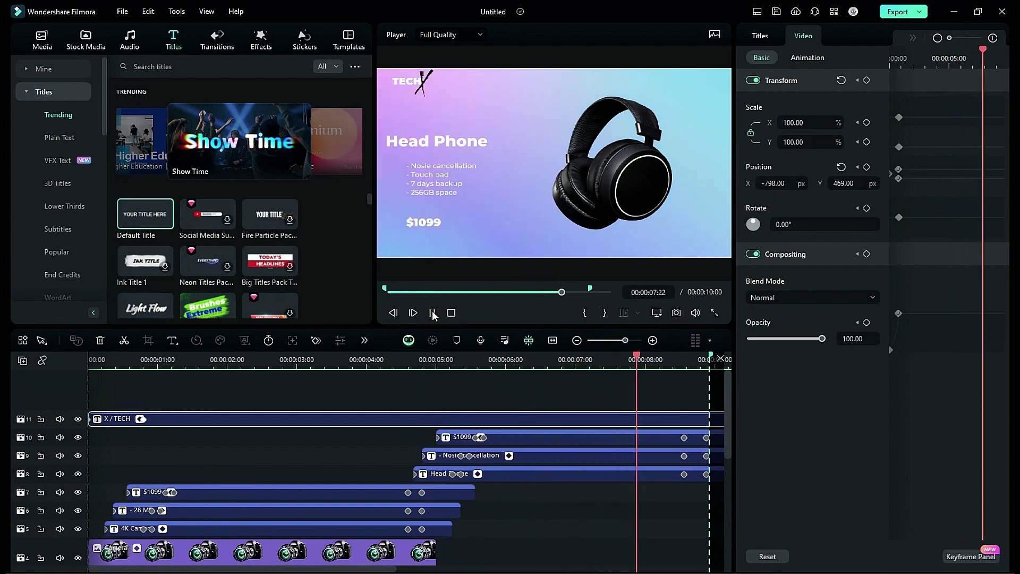
pyautogui.click(433, 313)
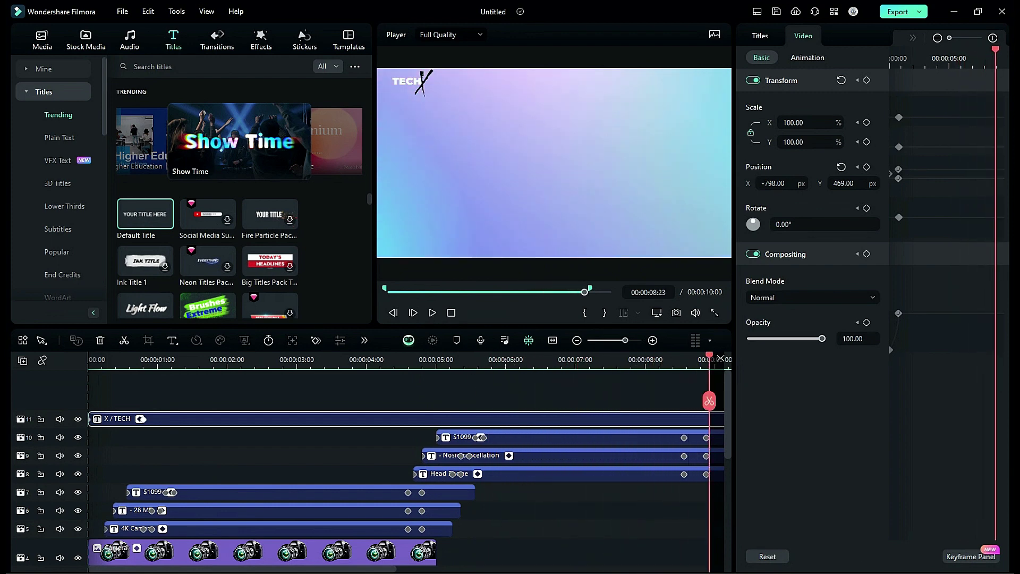